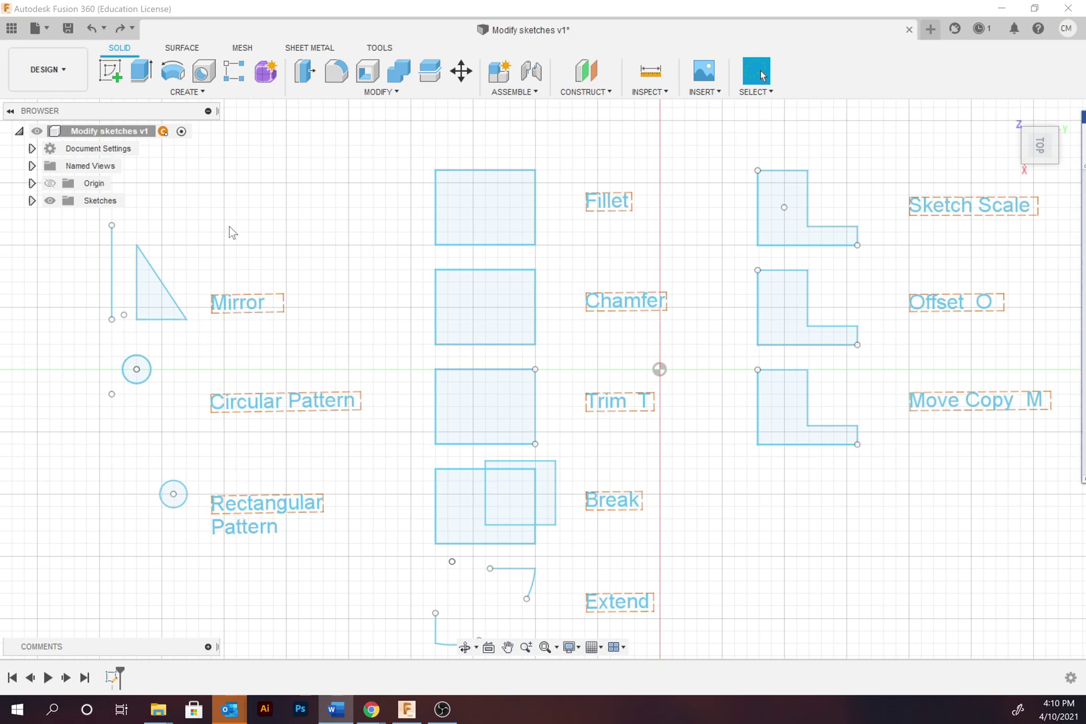
- Browse the Create and Modify tool lists without choosing a tool
{"action": "left_click", "coordinate": [194, 95]}
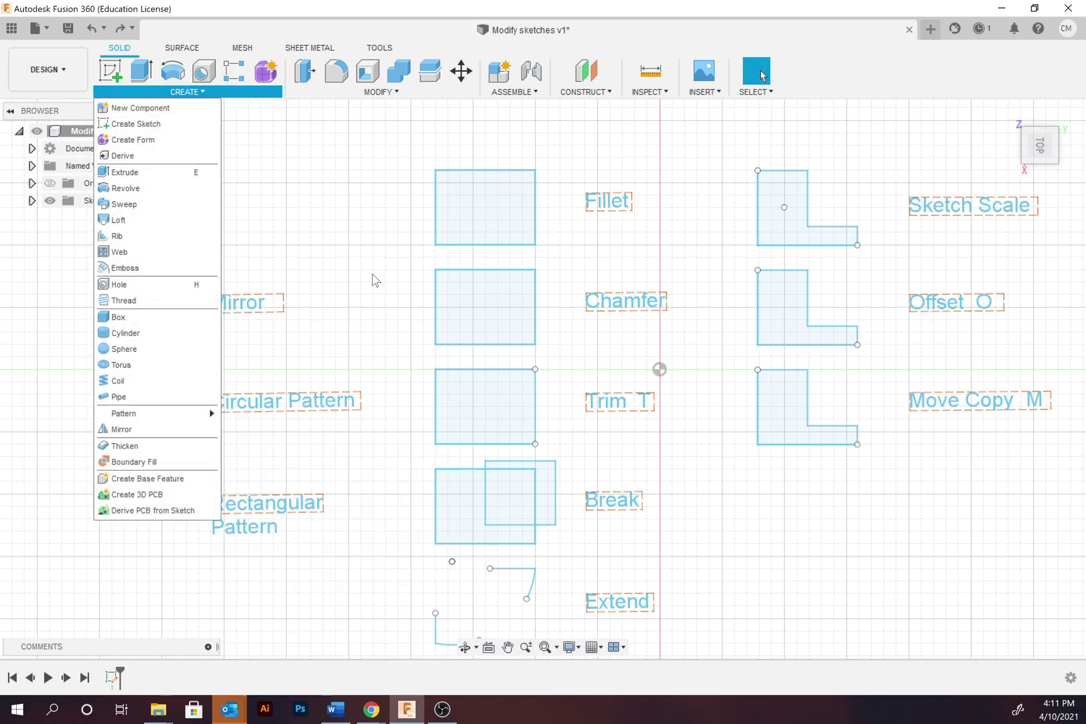
{"action": "left_click", "coordinate": [375, 281]}
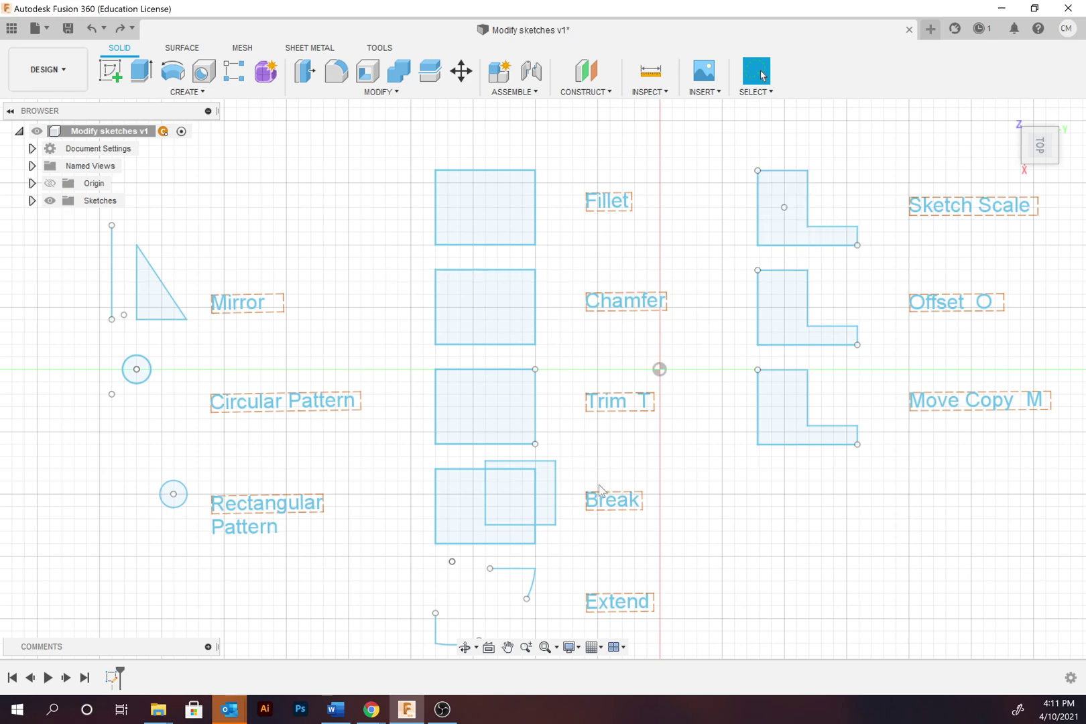
{"action": "left_click", "coordinate": [381, 95]}
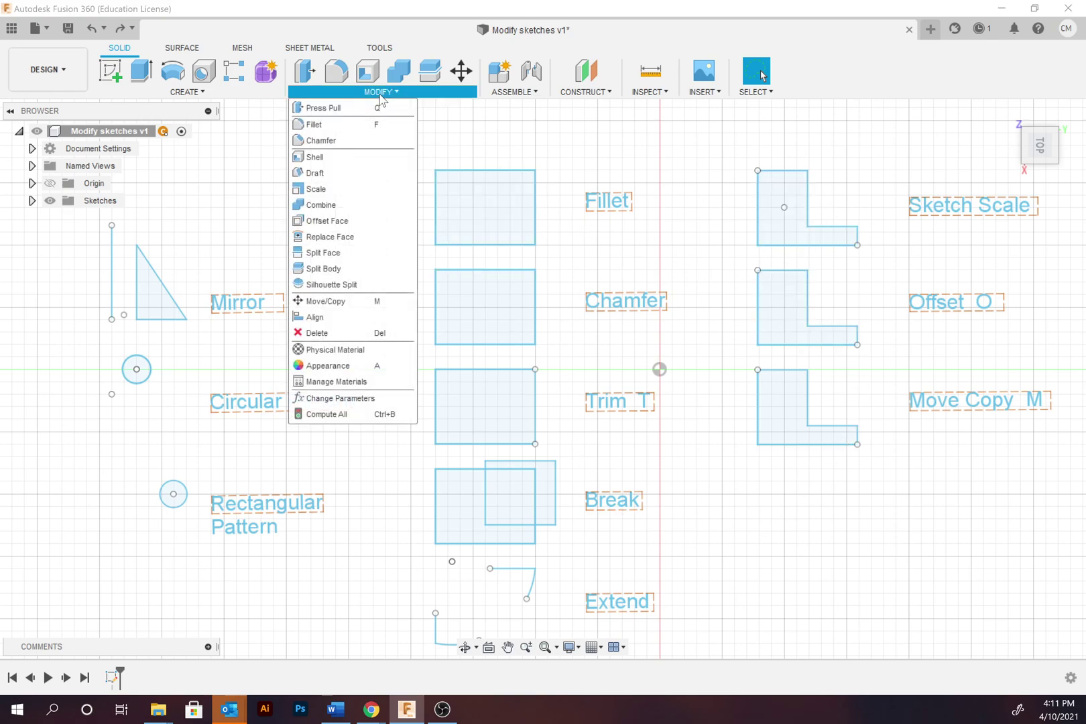
{"action": "left_click", "coordinate": [473, 129]}
- Centre the Mirror example, reopen Sketch1 for editing, rotate the view and select the triangle
{"action": "scroll", "coordinate": [175, 339], "scroll_direction": "down", "scroll_amount": 1}
{"action": "scroll", "coordinate": [188, 315], "scroll_direction": "up", "scroll_amount": 5}
{"action": "middle_click_drag", "start_coordinate": [191, 310], "coordinate": [584, 449]}
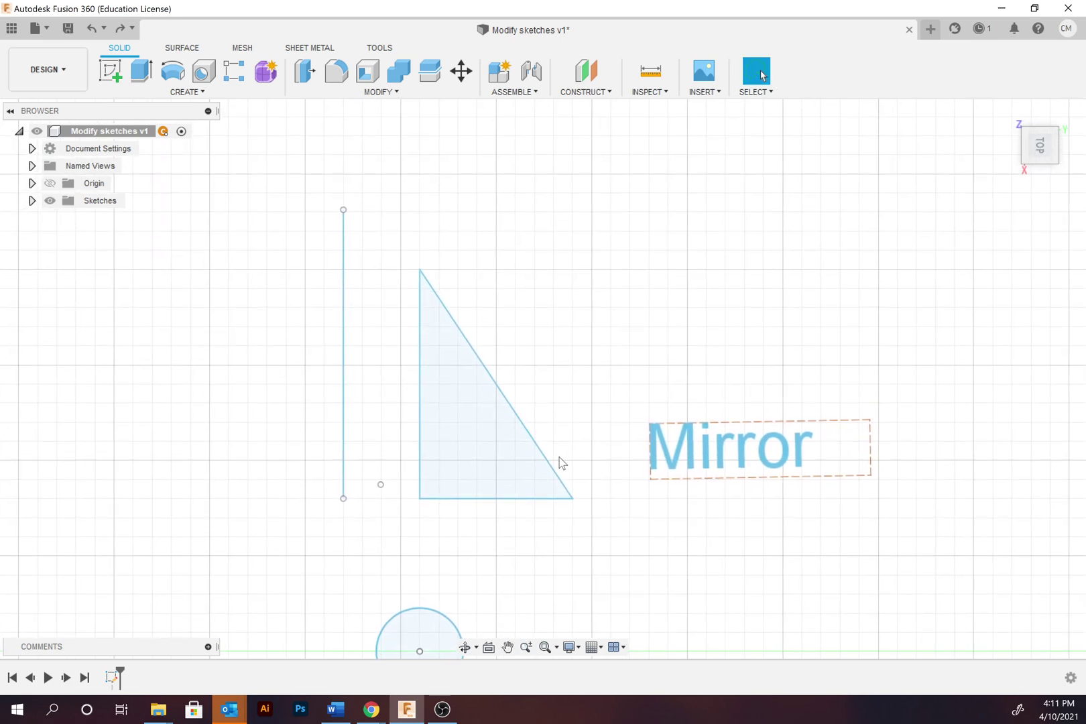
{"action": "left_click", "coordinate": [111, 677]}
{"action": "right_click", "coordinate": [112, 679]}
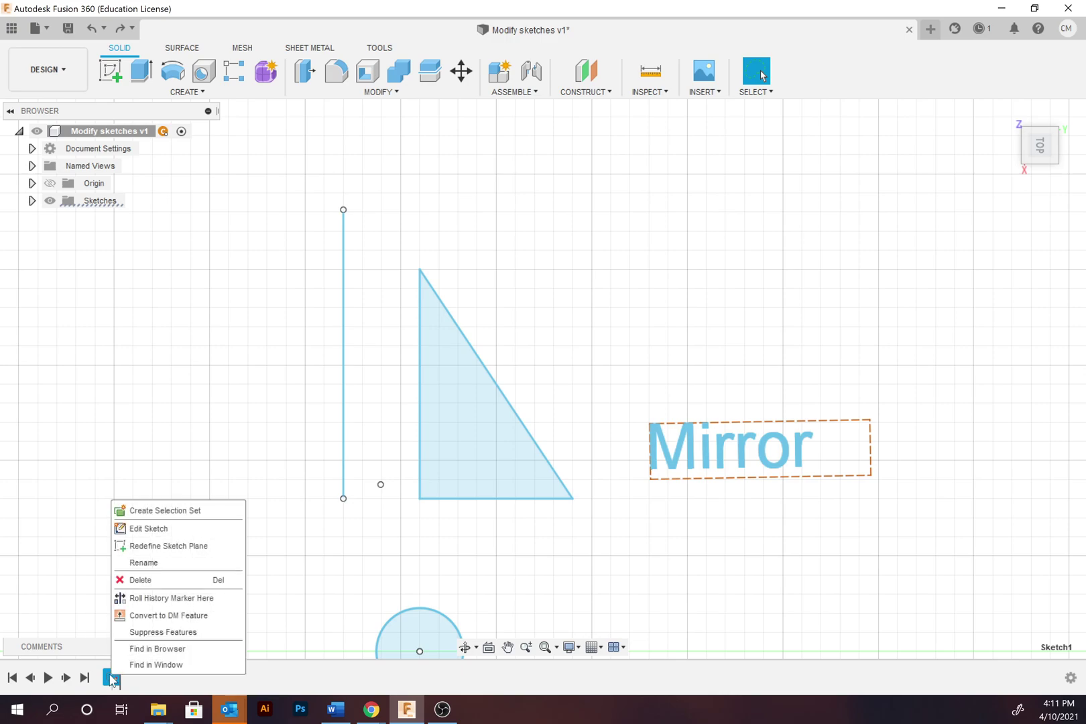
{"action": "left_click", "coordinate": [145, 530]}
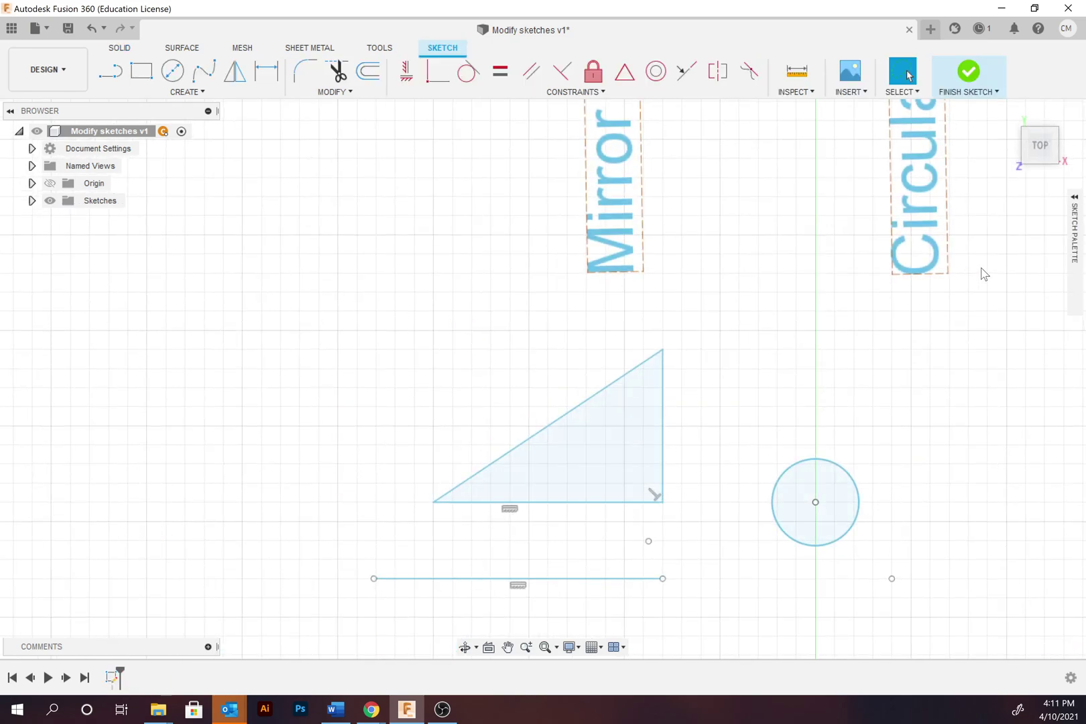
{"action": "left_click", "coordinate": [1077, 128]}
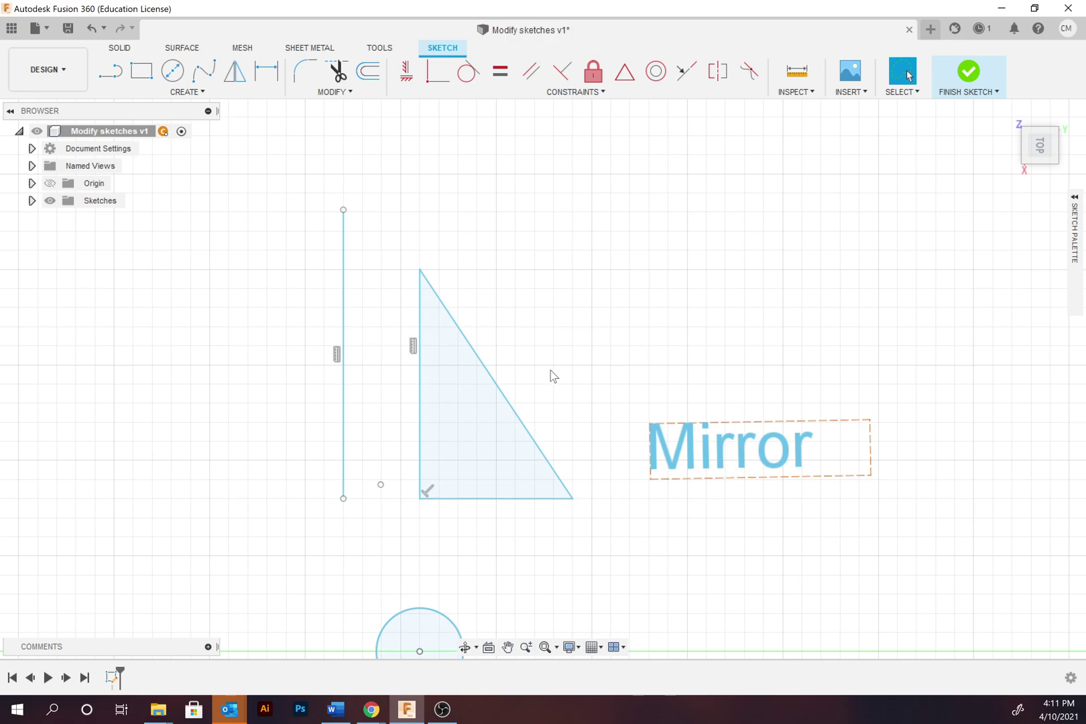
{"action": "left_click", "coordinate": [482, 399]}
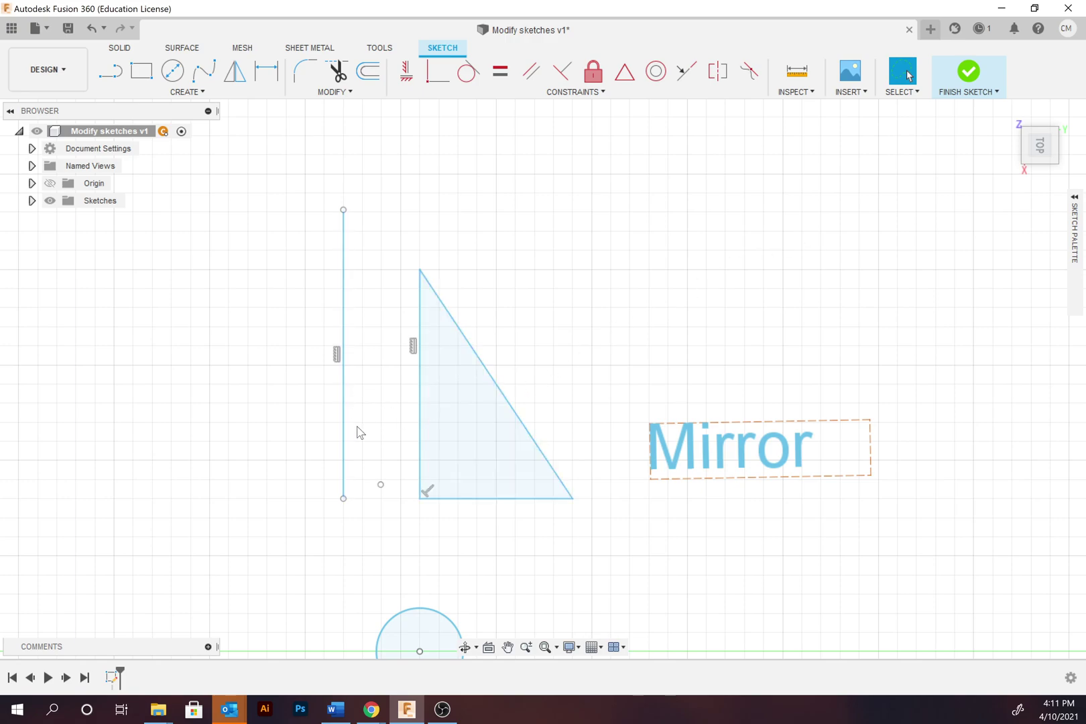
- Mirror the triangle's three sides across the vertical line to make a left-hand copy
{"action": "left_click", "coordinate": [187, 92]}
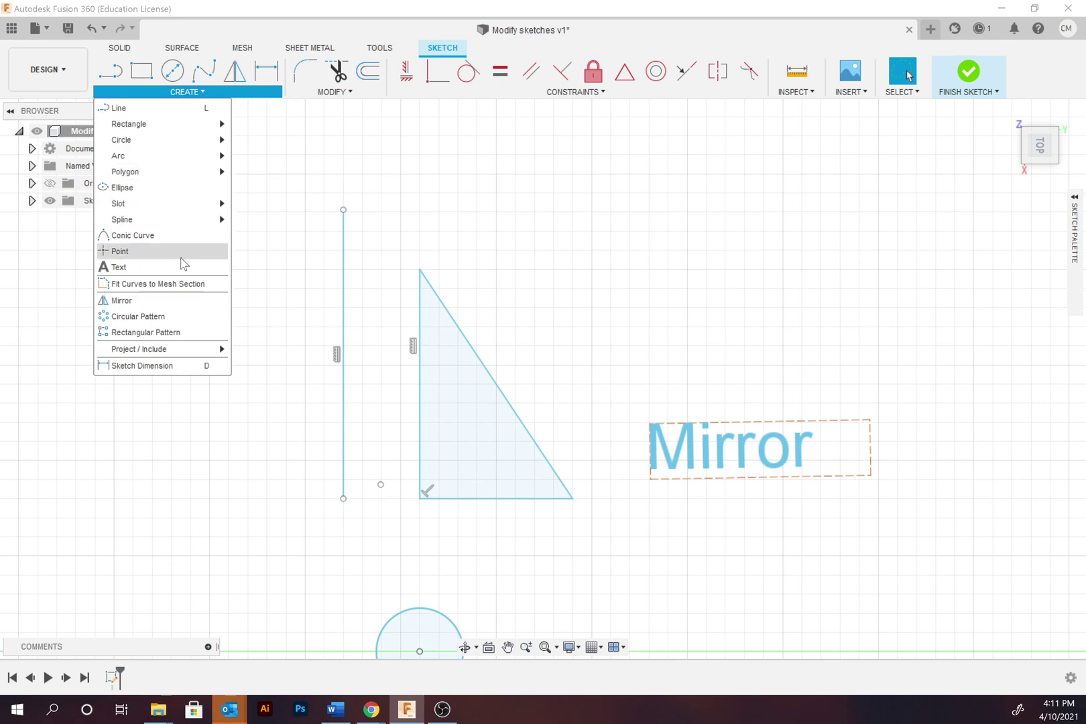
{"action": "left_click", "coordinate": [188, 301]}
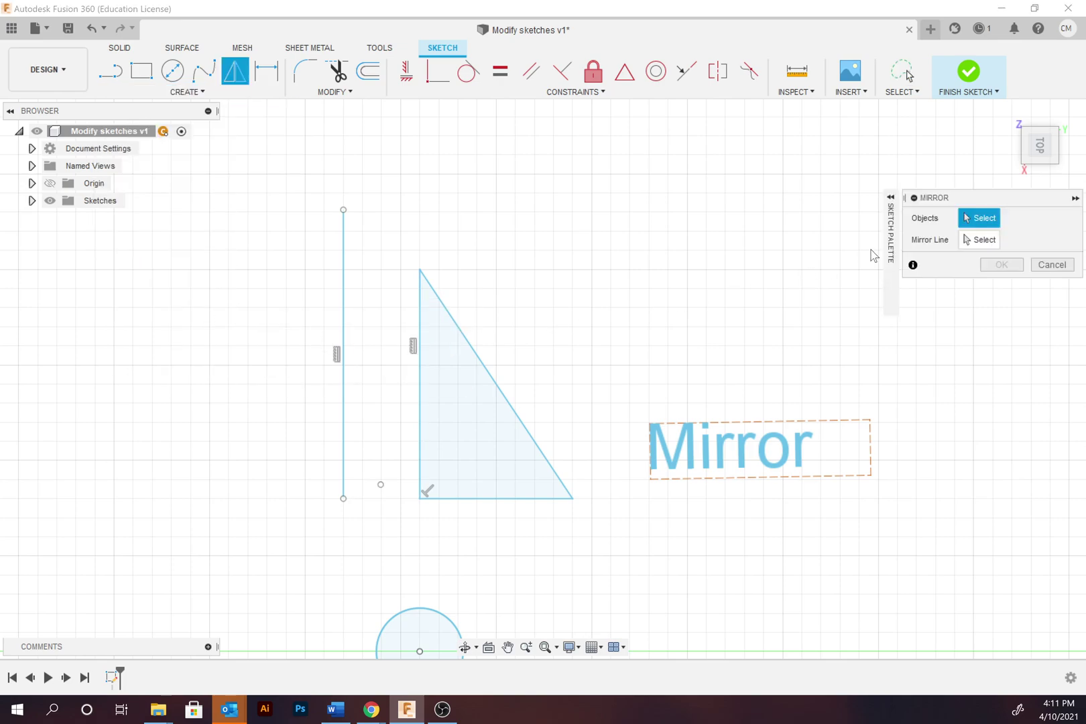
{"action": "double_click", "coordinate": [492, 381]}
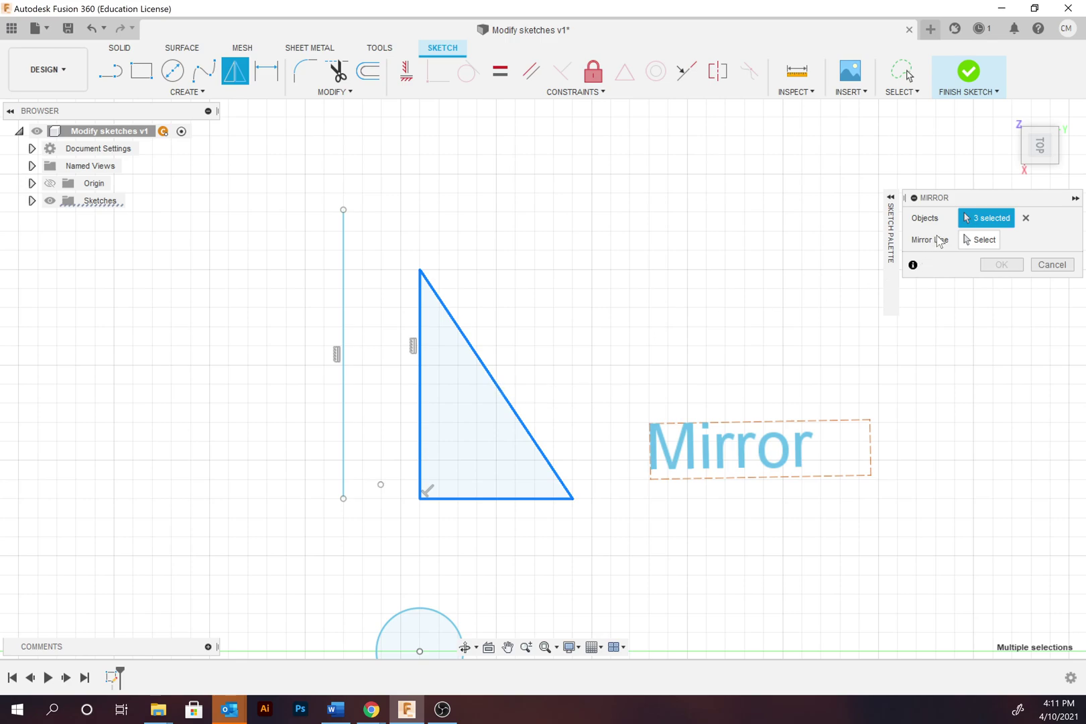
{"action": "left_click", "coordinate": [968, 240]}
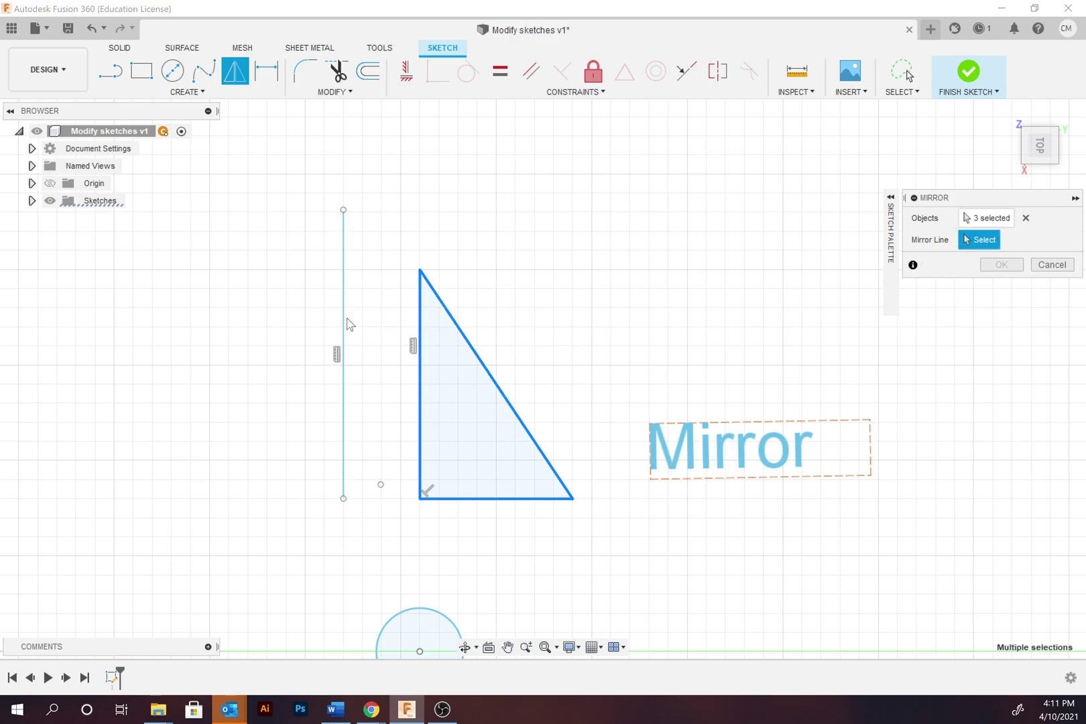
{"action": "left_click", "coordinate": [343, 328]}
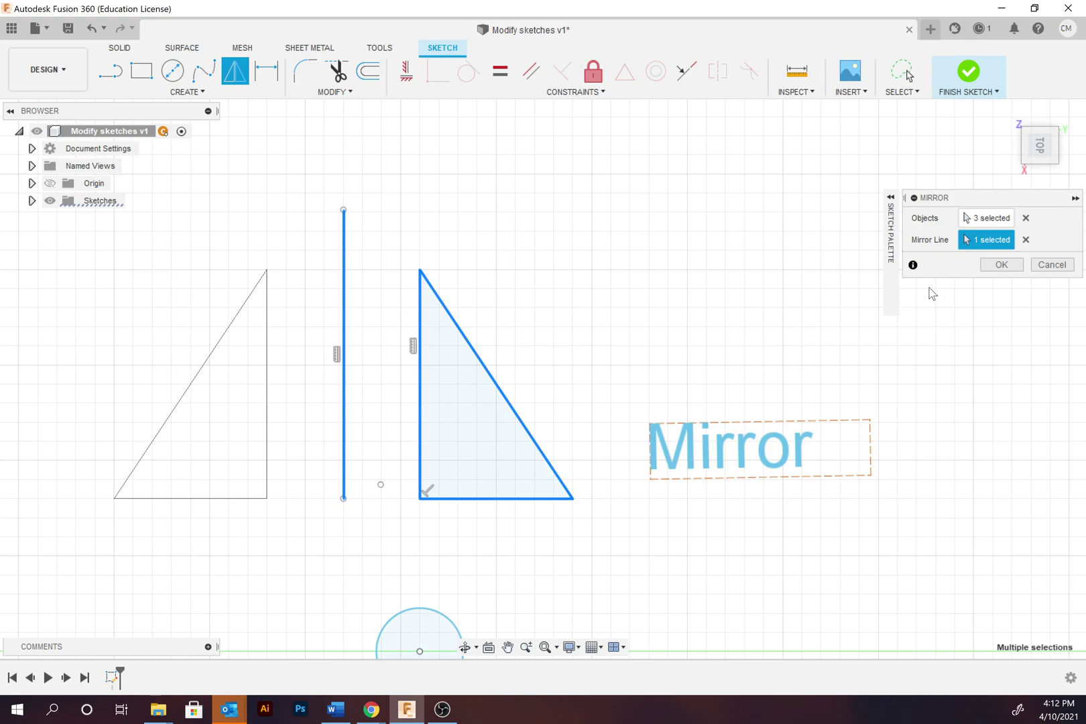
{"action": "left_click", "coordinate": [990, 267]}
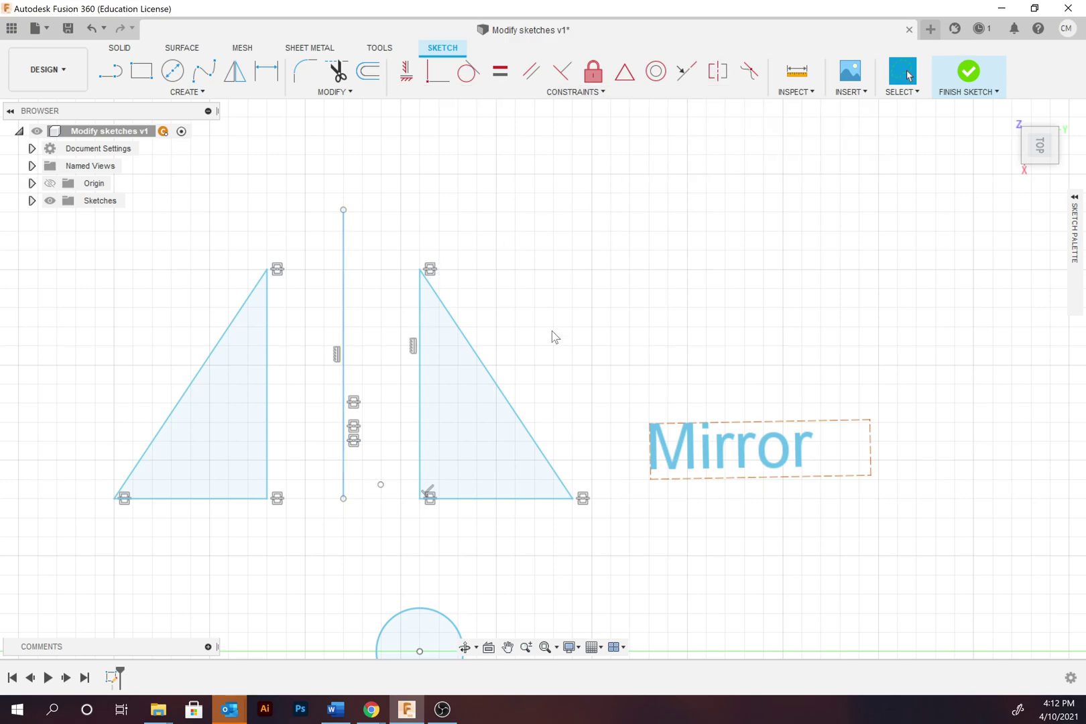
{"action": "mouse_move", "coordinate": [574, 570]}
{"action": "middle_mouse_down"}
{"action": "mouse_move", "coordinate": [592, 336]}
{"action": "mouse_move", "coordinate": [558, 232]}
{"action": "mouse_move", "coordinate": [514, 240]}
{"action": "mouse_move", "coordinate": [537, 239]}
{"action": "middle_mouse_up"}
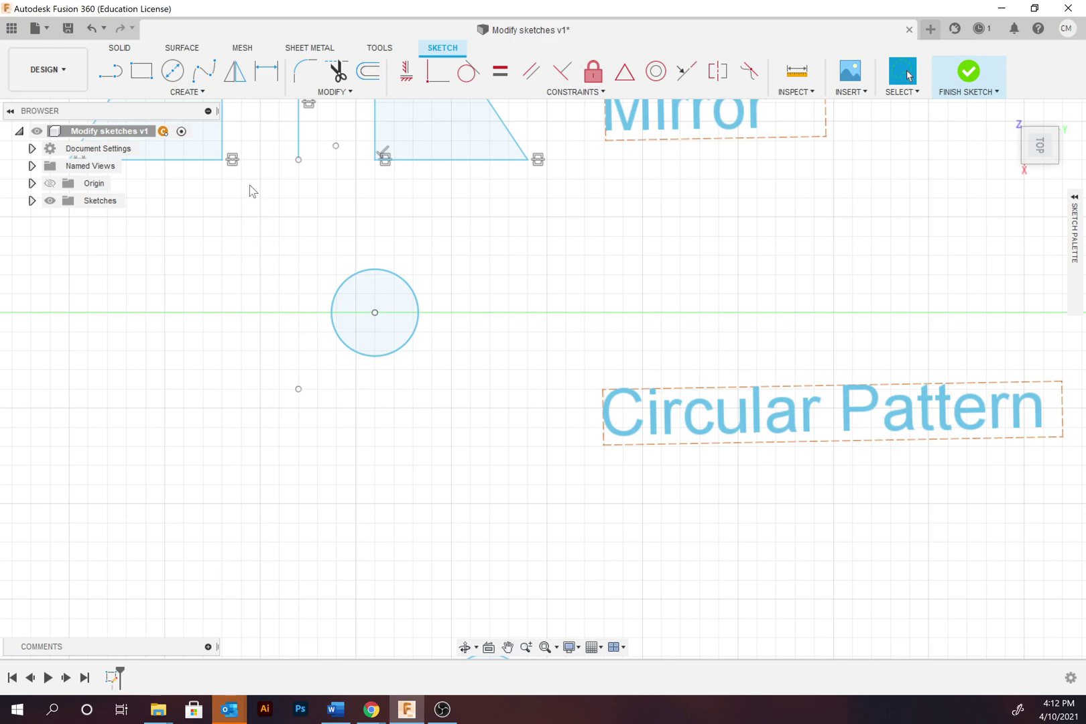
- Start a circular pattern of the circle around the point below-left of it
{"action": "left_click", "coordinate": [184, 93]}
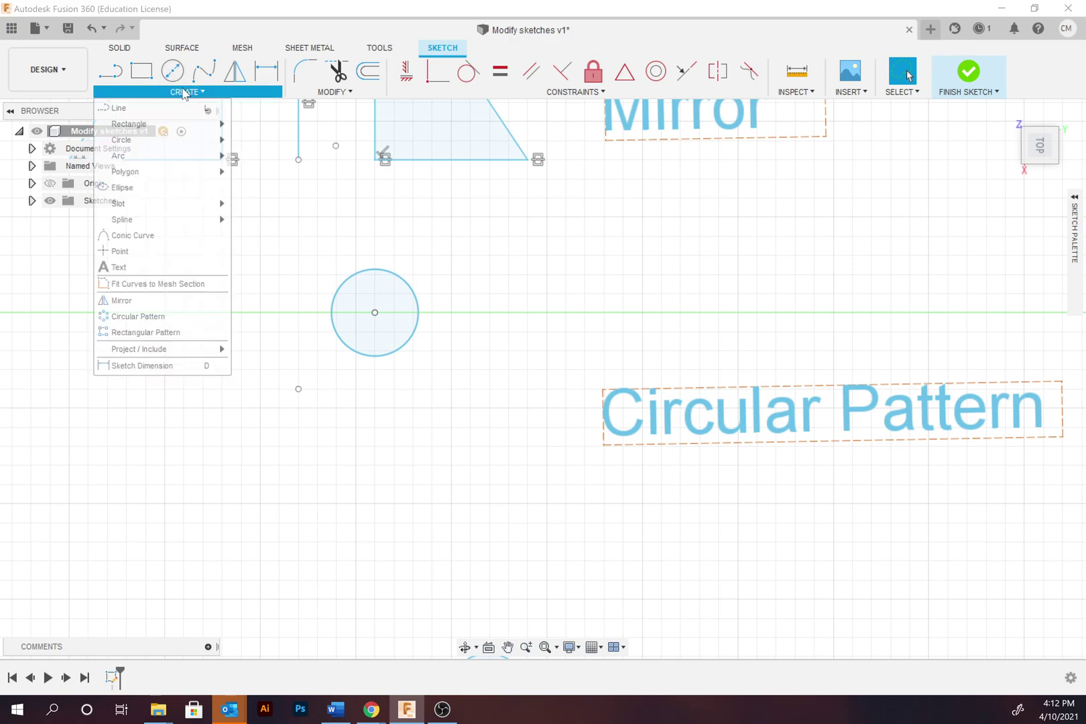
{"action": "left_click", "coordinate": [167, 317]}
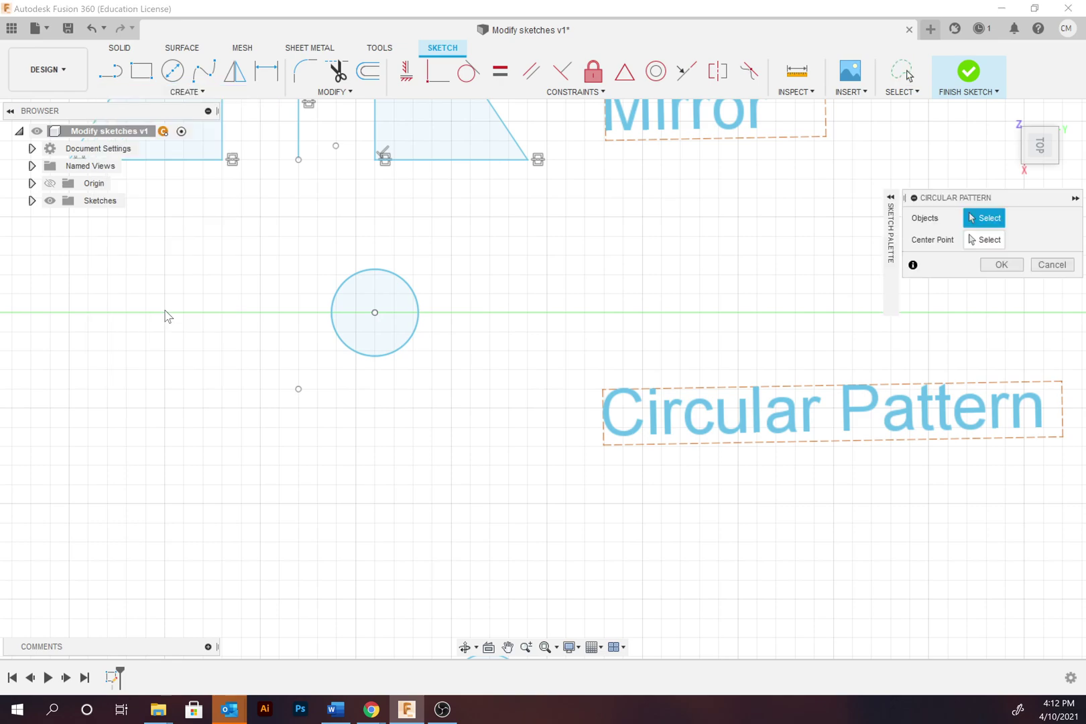
{"action": "left_click", "coordinate": [412, 303]}
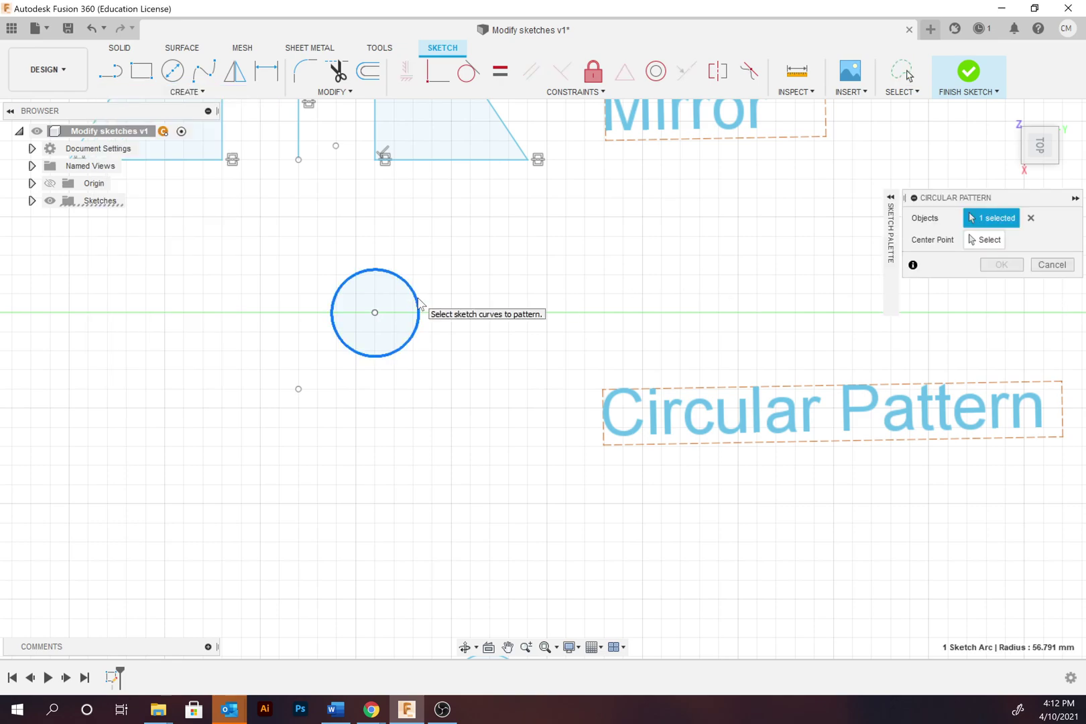
{"action": "left_click", "coordinate": [985, 240]}
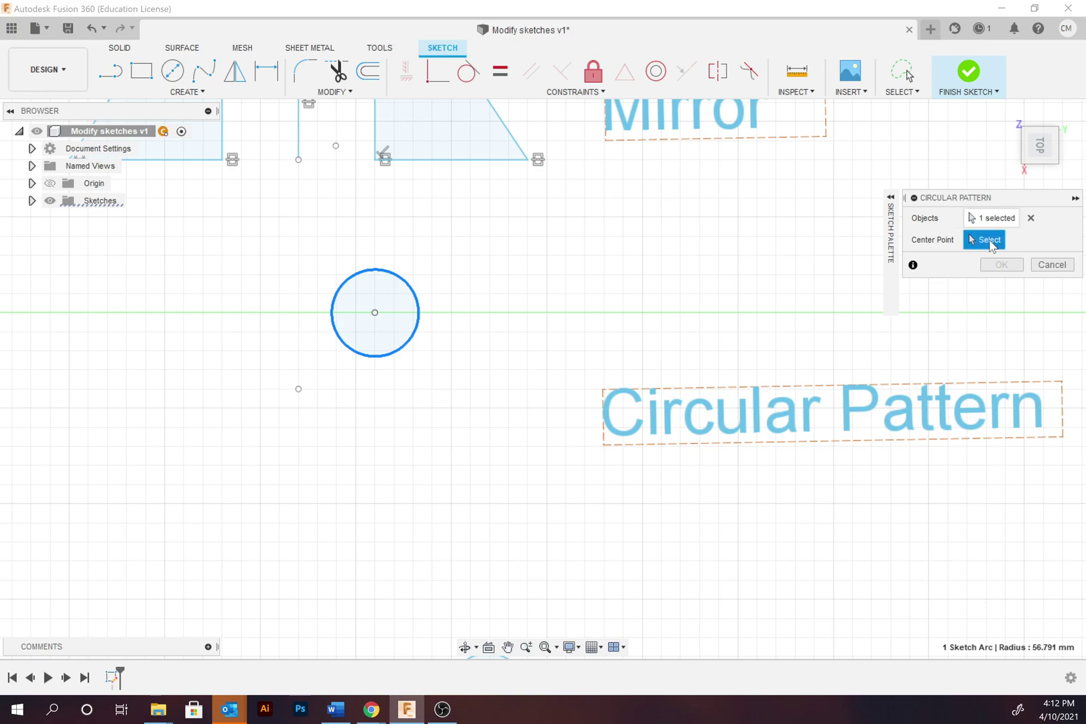
{"action": "left_click", "coordinate": [299, 388]}
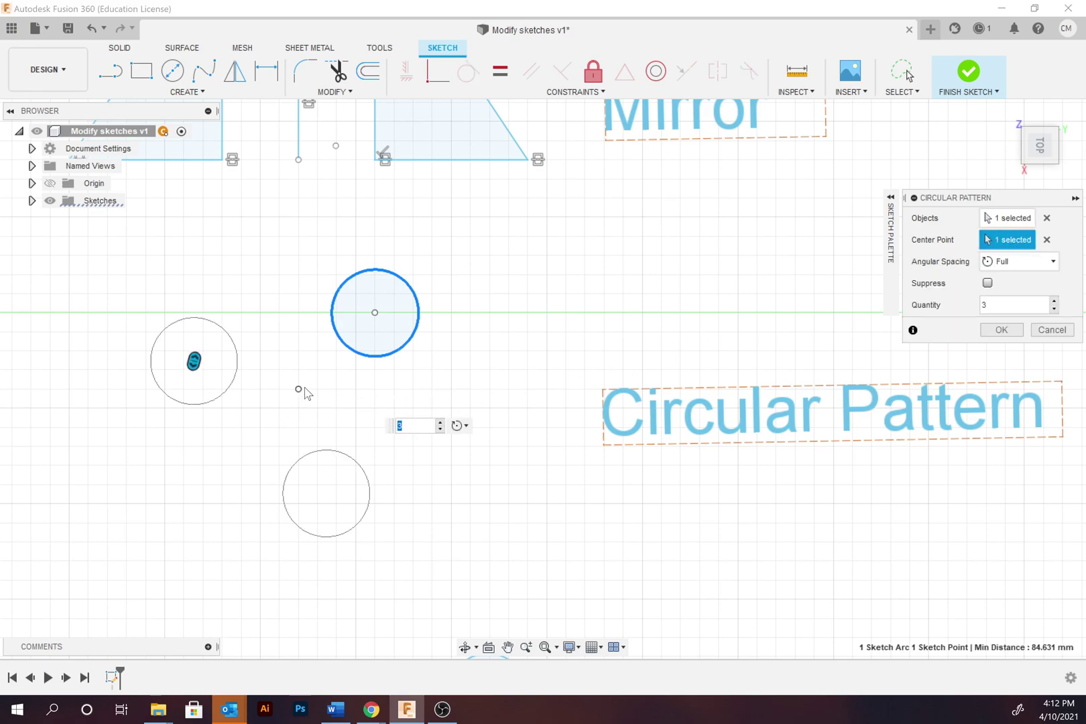
- Spread seven copies around the full circle, suppress the lower-left copy, and confirm
{"action": "left_click", "coordinate": [1037, 262]}
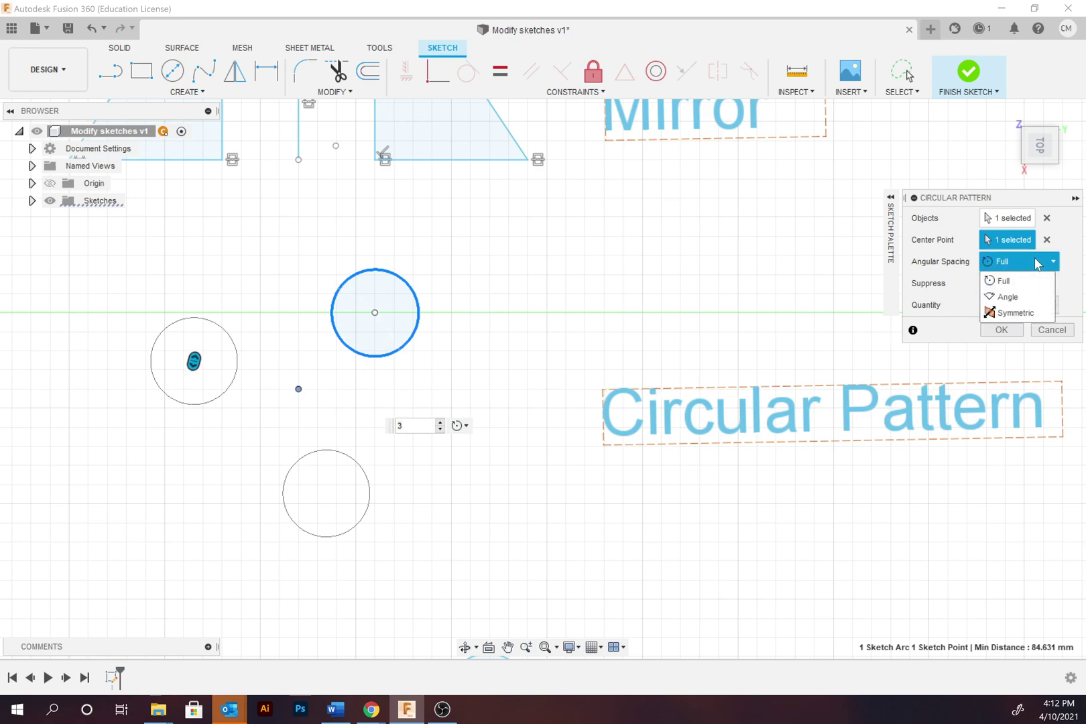
{"action": "left_click", "coordinate": [1007, 297]}
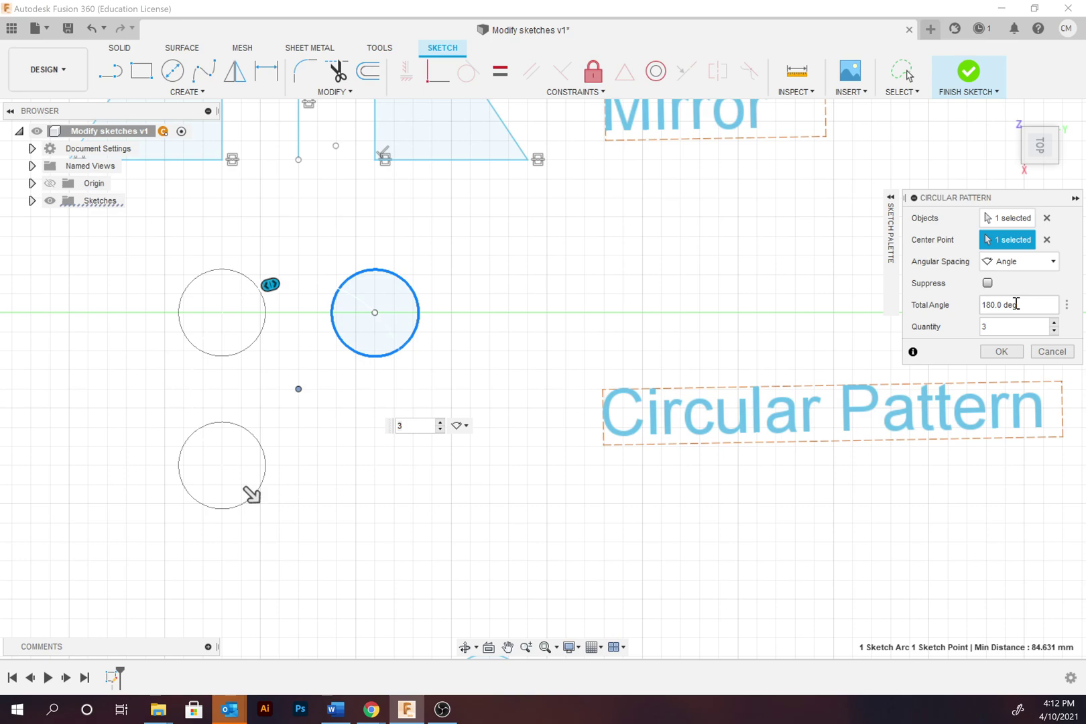
{"action": "left_click", "coordinate": [1015, 263]}
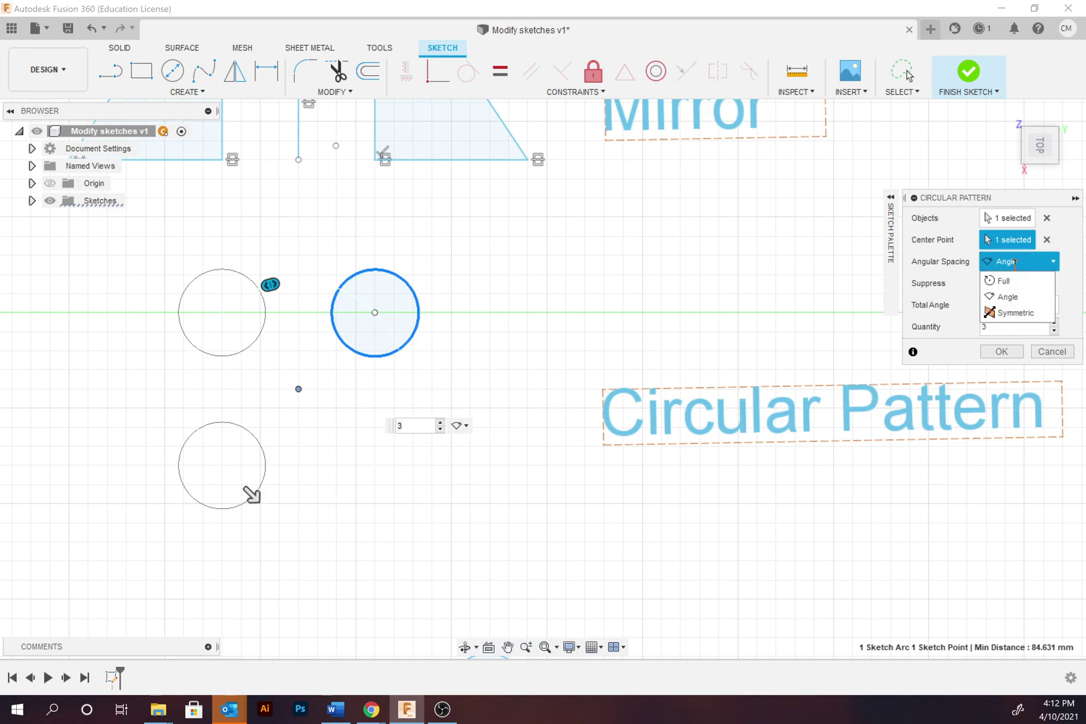
{"action": "left_click", "coordinate": [1013, 280]}
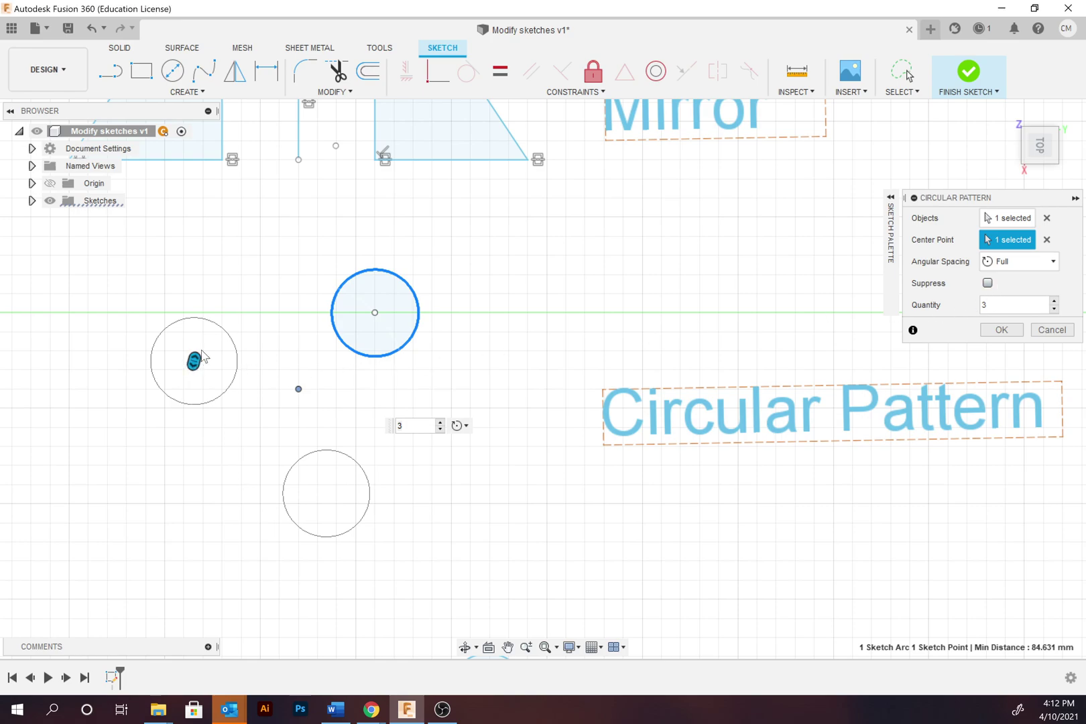
{"action": "key", "text": "Up"}
{"action": "key", "text": "Up"}
{"action": "key", "text": "Up"}
{"action": "key", "text": "Up"}
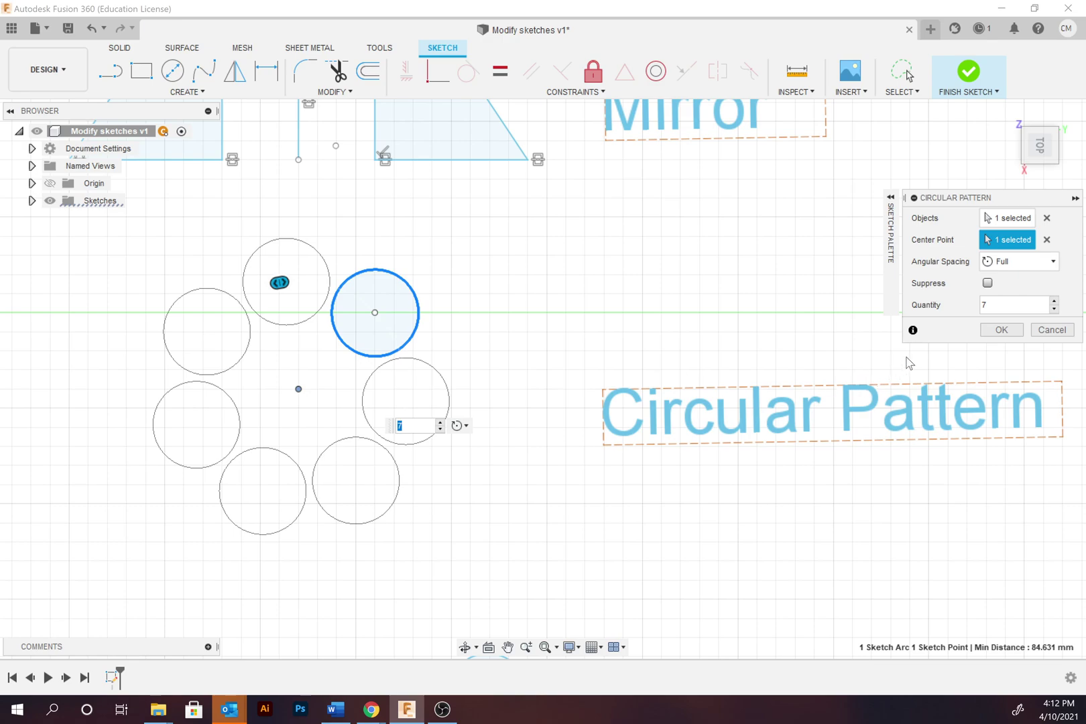
{"action": "left_click", "coordinate": [987, 283]}
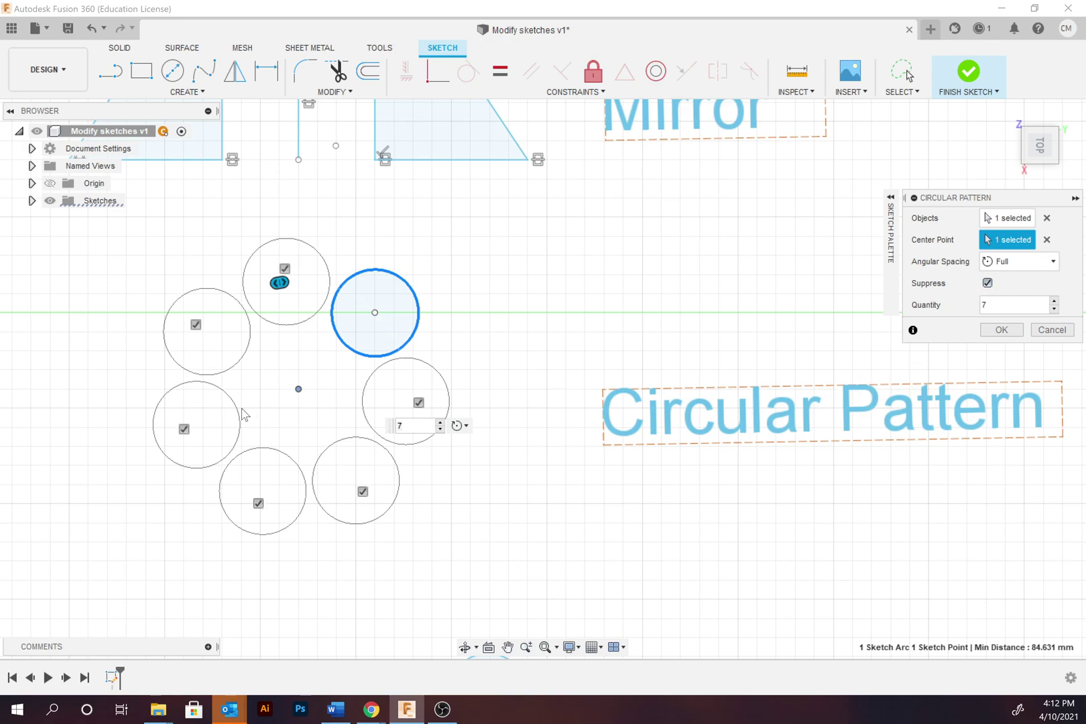
{"action": "left_click", "coordinate": [184, 428]}
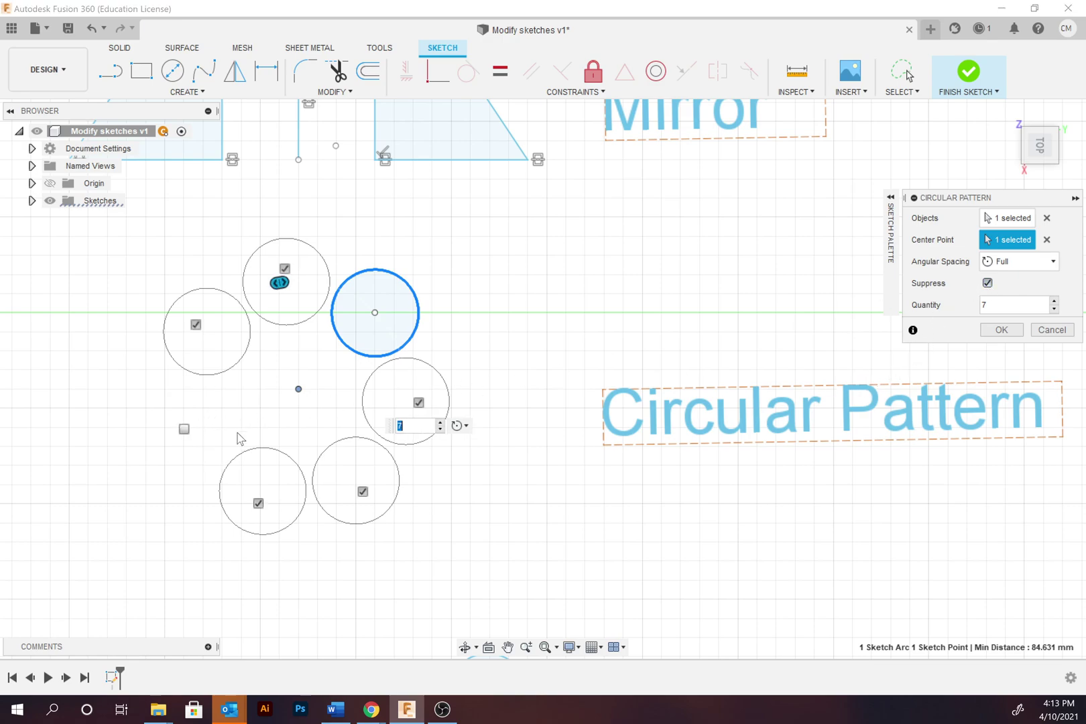
{"action": "left_click", "coordinate": [999, 330]}
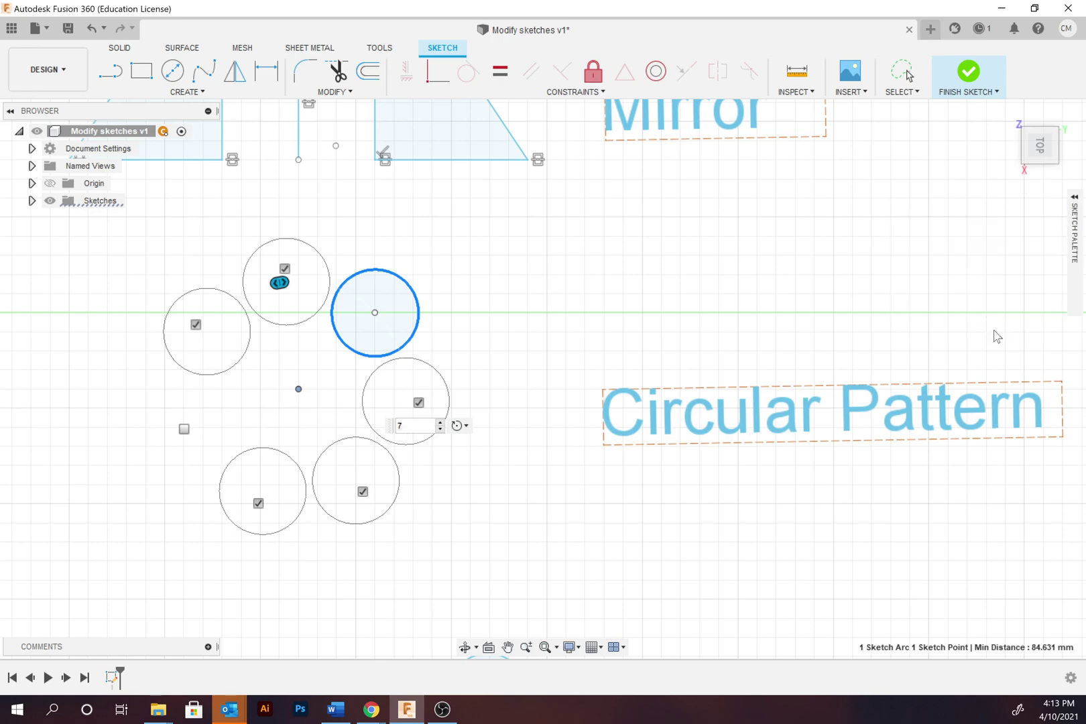
{"action": "mouse_move", "coordinate": [545, 541]}
{"action": "middle_mouse_down"}
{"action": "mouse_move", "coordinate": [532, 456]}
{"action": "mouse_move", "coordinate": [599, 235]}
{"action": "mouse_move", "coordinate": [606, 169]}
{"action": "middle_mouse_up"}
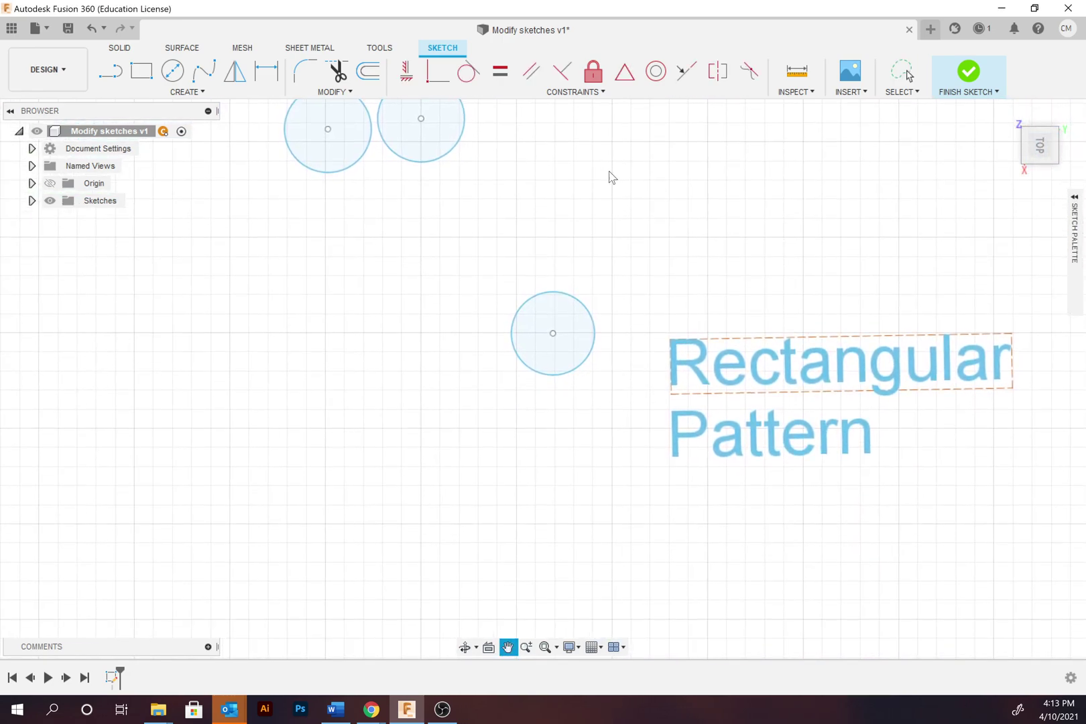
- Start a rectangular pattern of the circle, spacing copies 250 mm downward and sideways
{"action": "left_click", "coordinate": [188, 93]}
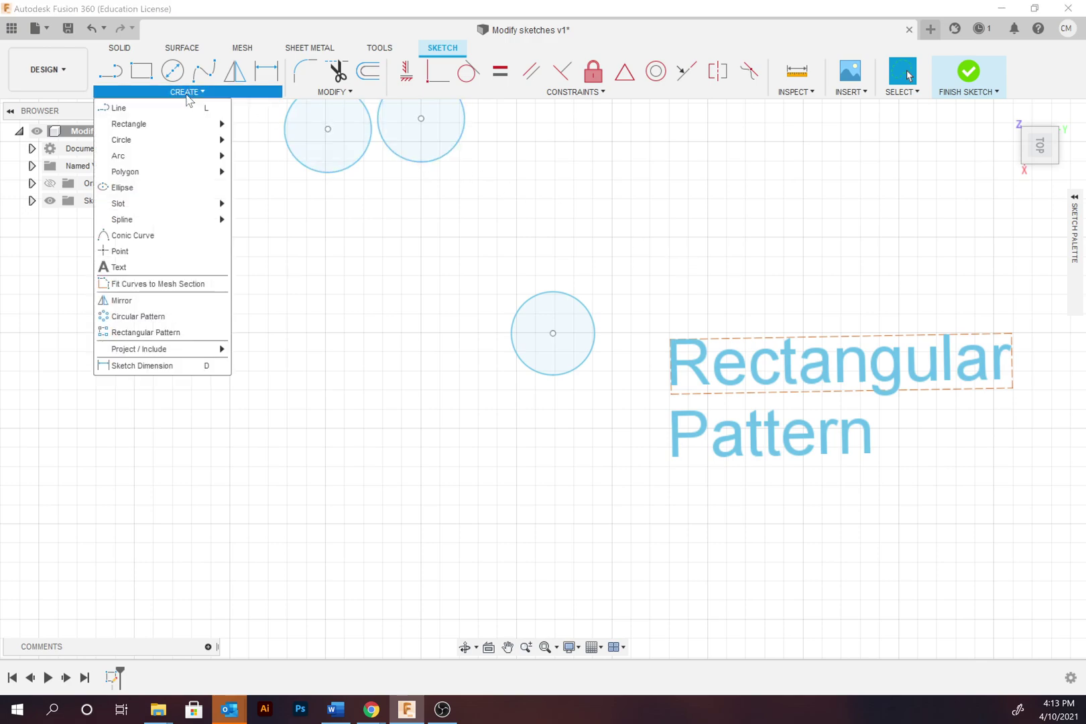
{"action": "left_click", "coordinate": [196, 332]}
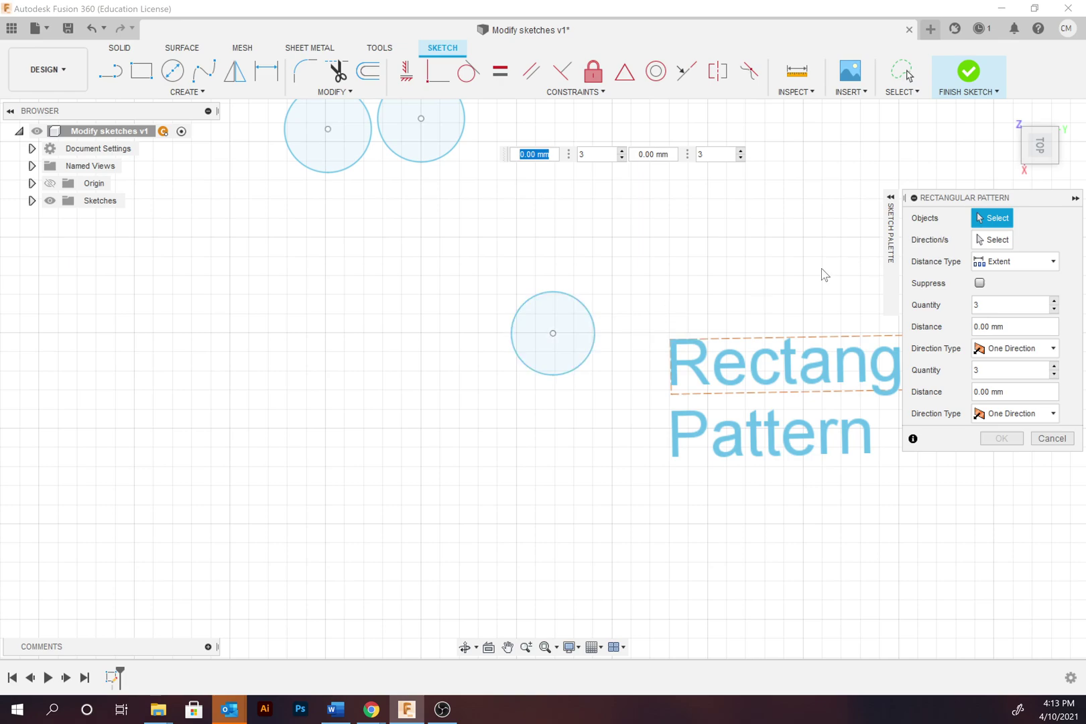
{"action": "left_click", "coordinate": [589, 318]}
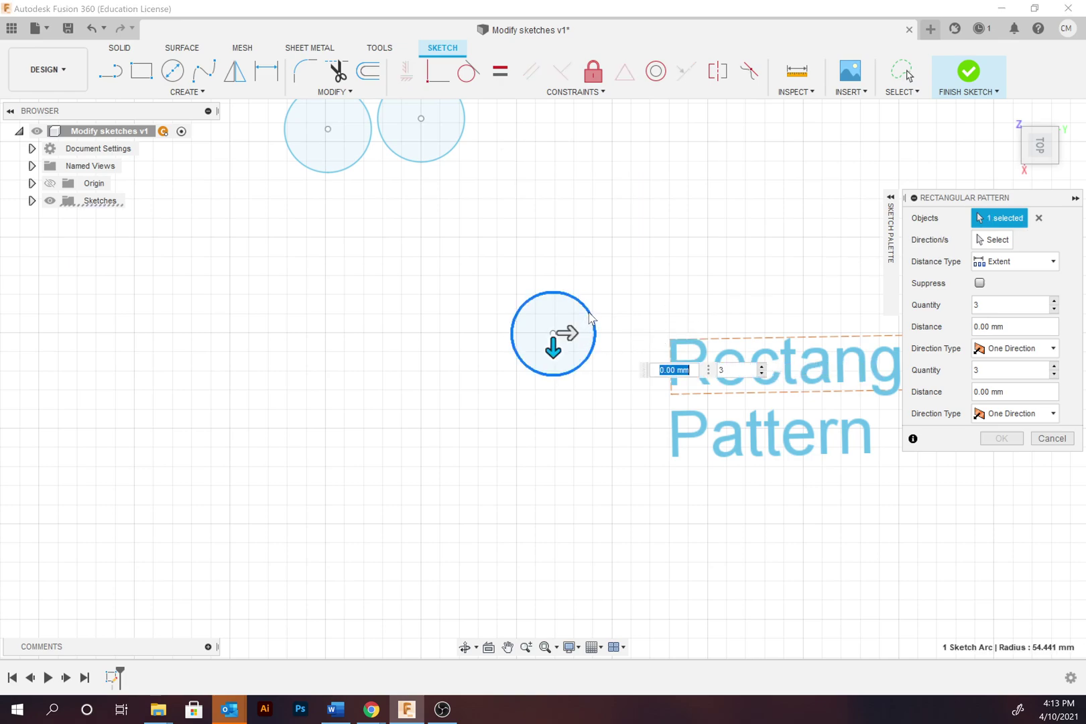
{"action": "left_click", "coordinate": [993, 241]}
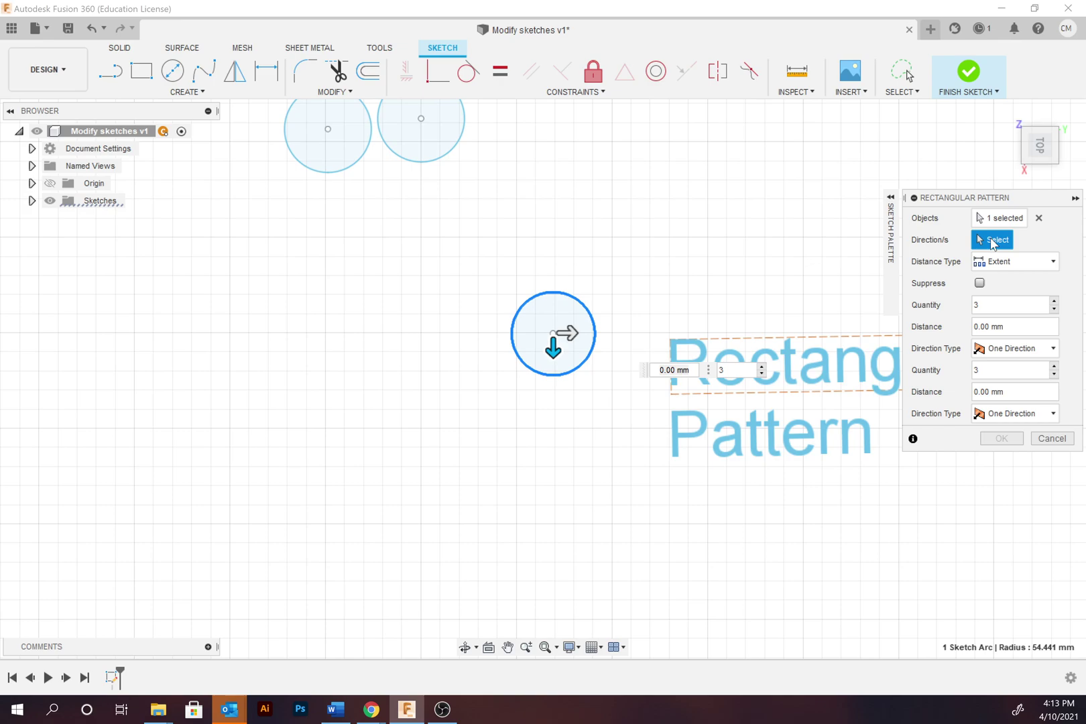
{"action": "left_click", "coordinate": [553, 347]}
{"action": "left_click_drag", "start_coordinate": [553, 348], "coordinate": [554, 540]}
{"action": "key", "text": "Tab"}
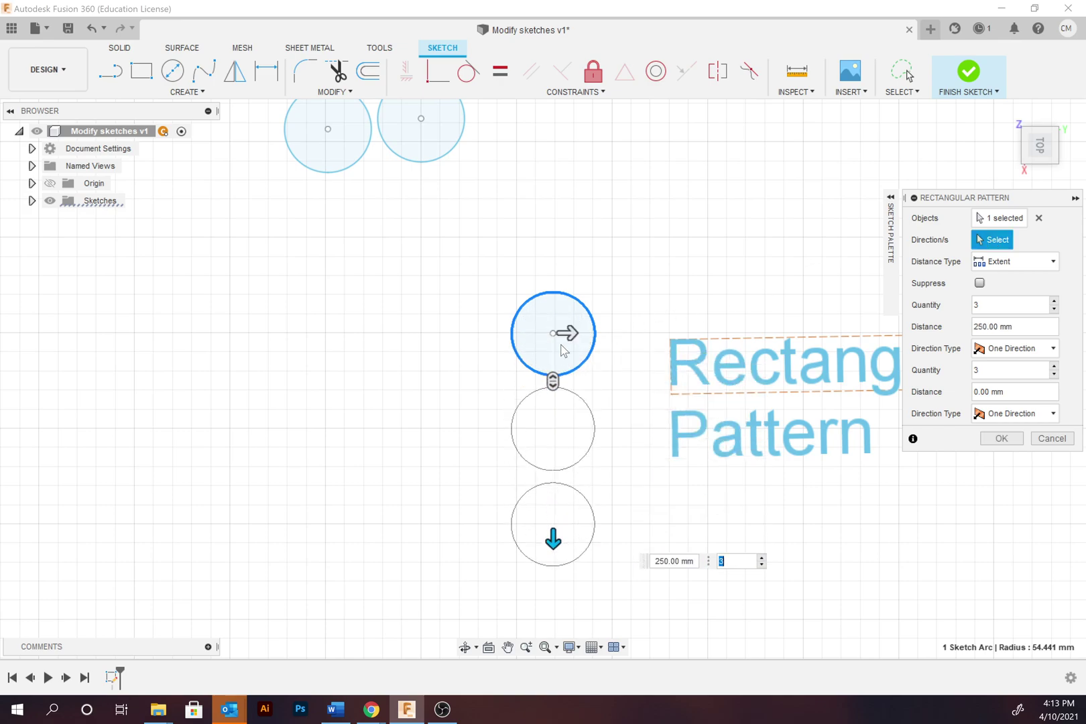
{"action": "left_click_drag", "start_coordinate": [569, 333], "coordinate": [381, 333]}
{"action": "key", "text": "Tab"}
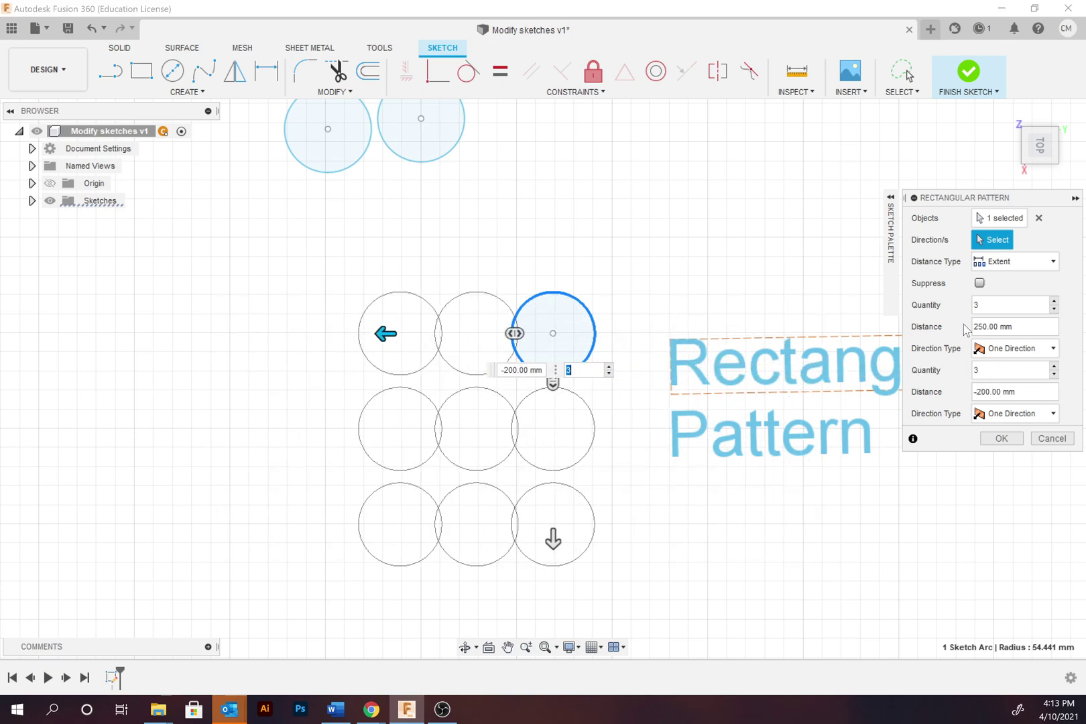
- Set the column spacing to -275 mm, suppress the centre circle, and confirm the grid
{"action": "left_click", "coordinate": [1010, 353]}
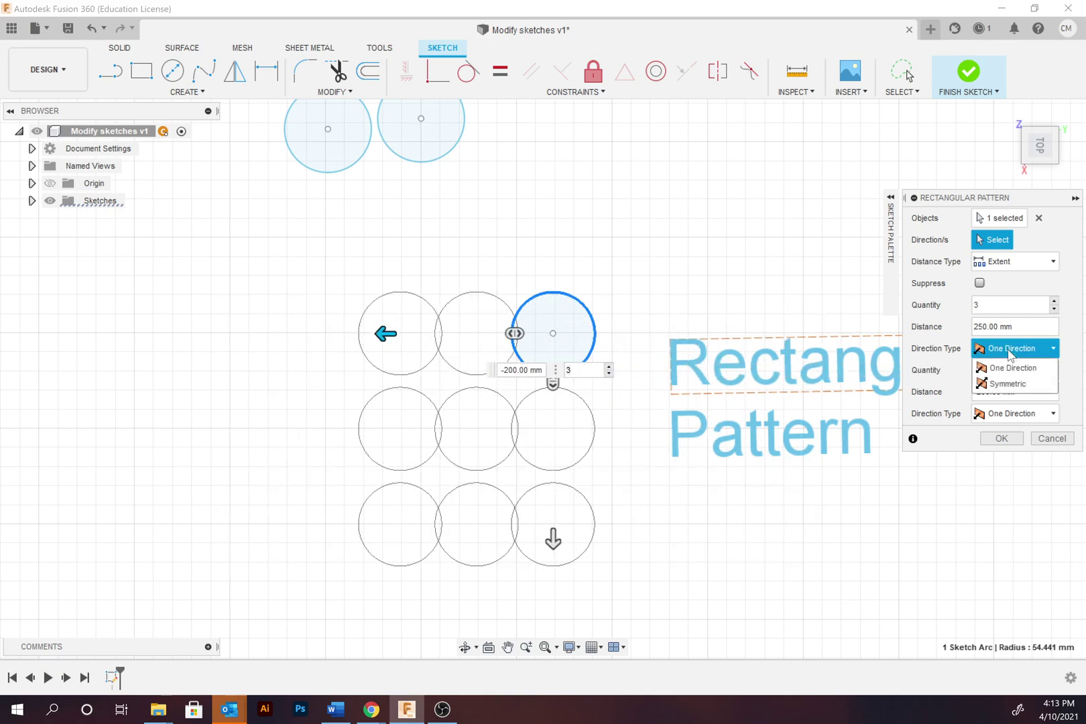
{"action": "left_click", "coordinate": [1009, 385]}
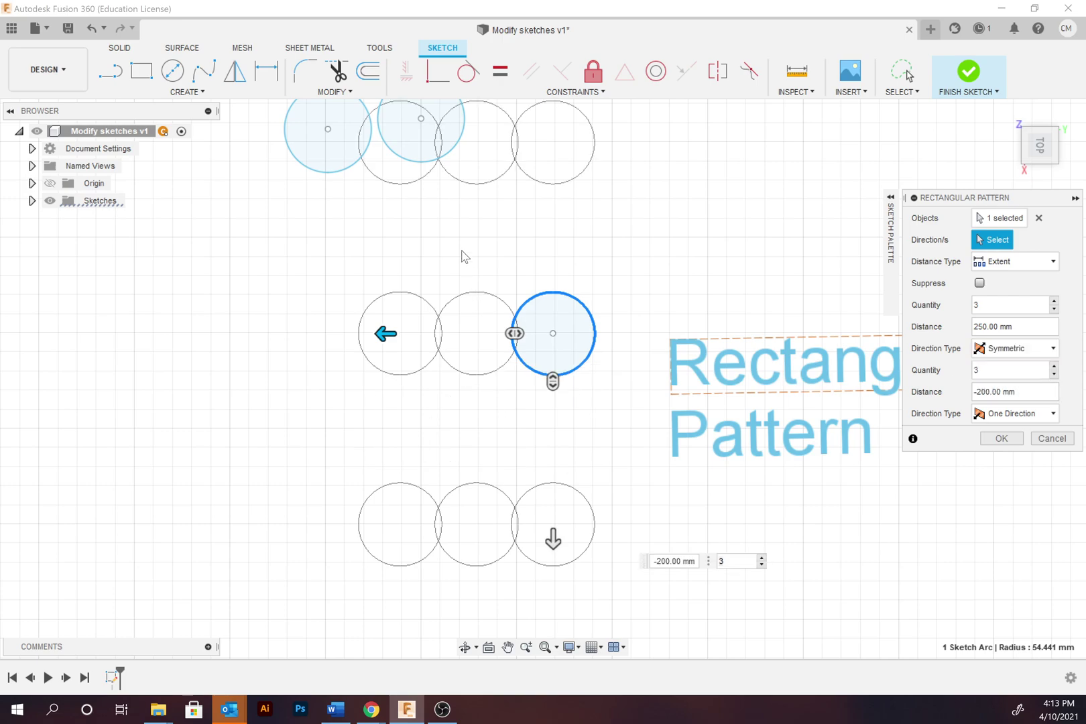
{"action": "left_click", "coordinate": [1005, 349]}
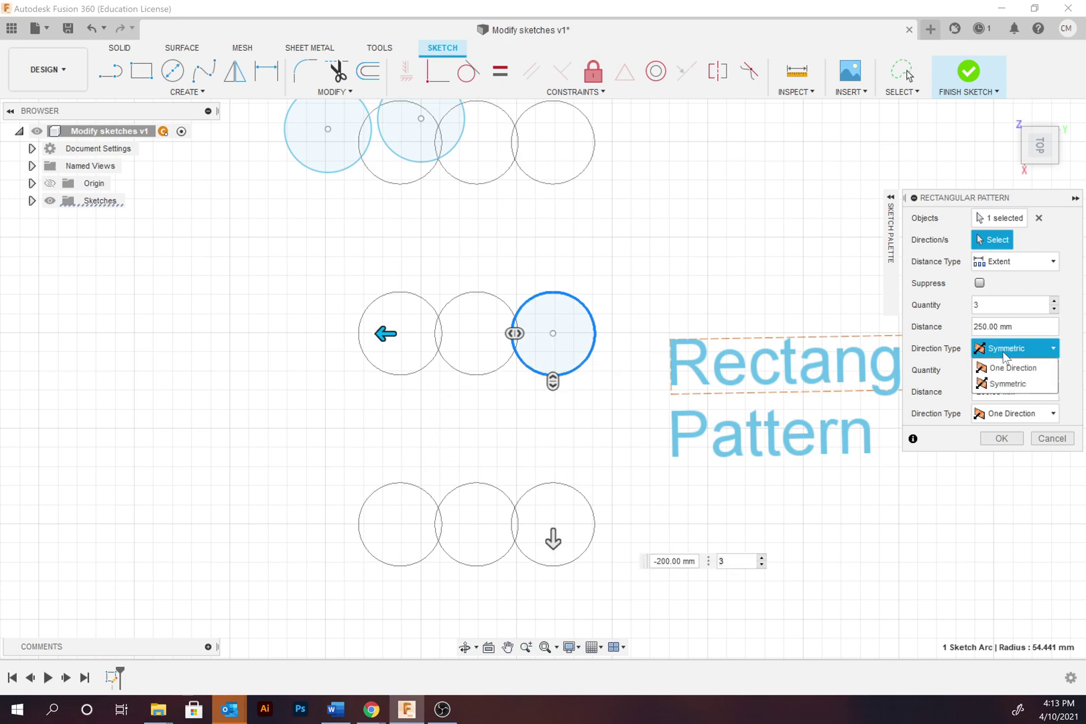
{"action": "left_click", "coordinate": [1006, 368]}
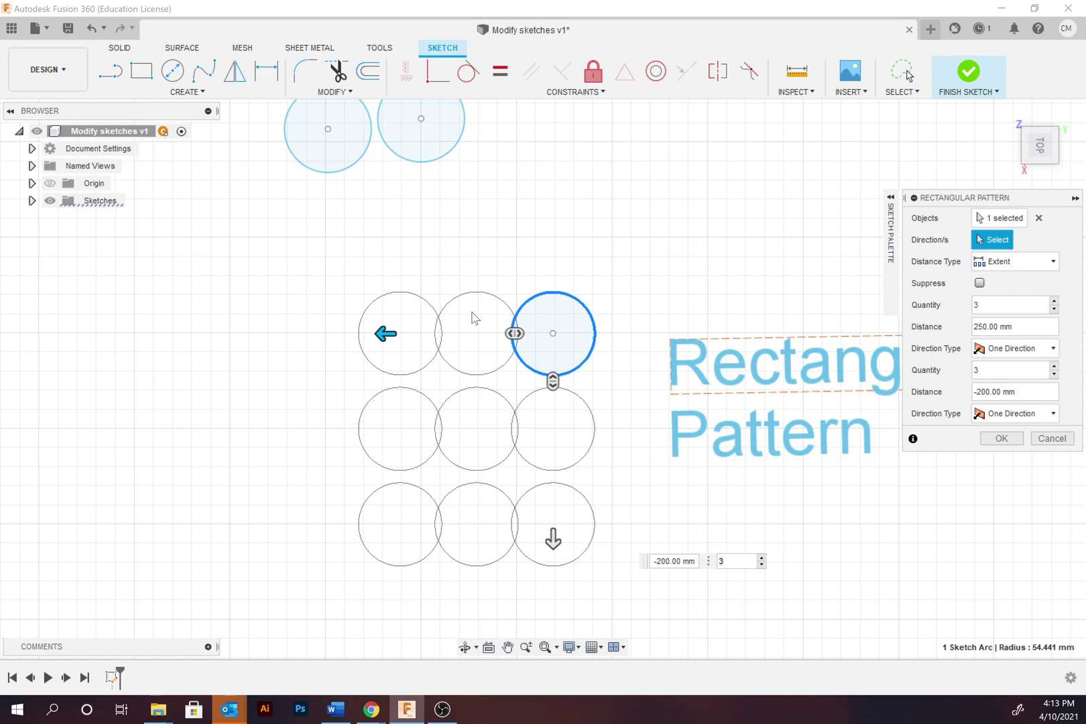
{"action": "left_click_drag", "start_coordinate": [384, 333], "coordinate": [316, 335]}
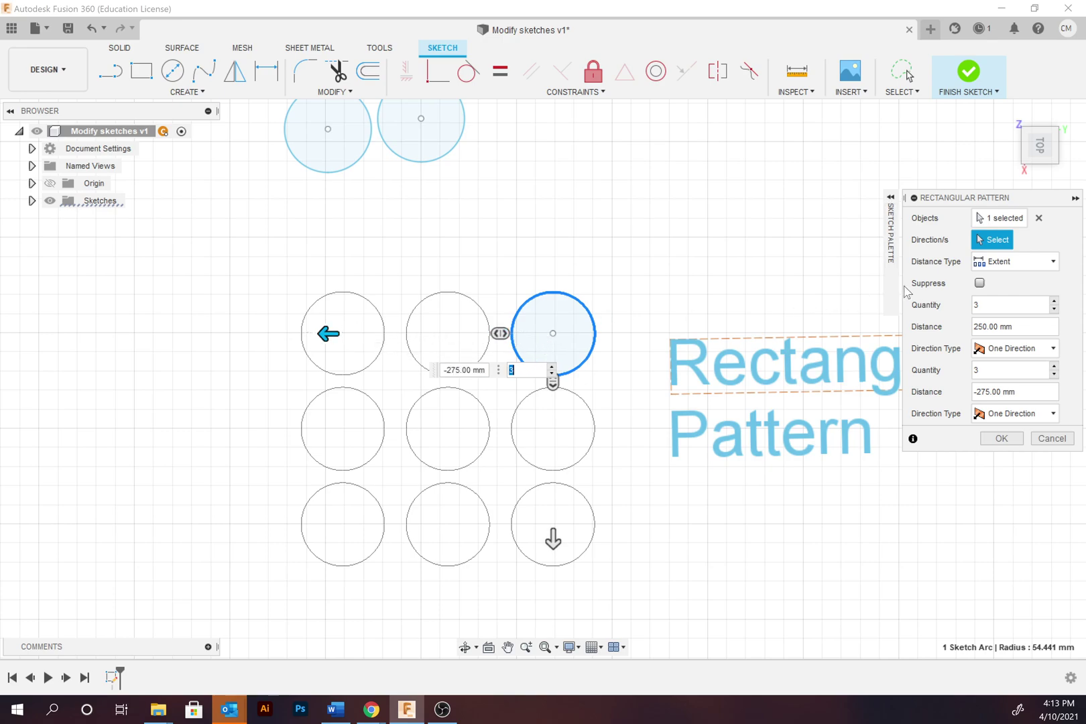
{"action": "left_click", "coordinate": [979, 283]}
{"action": "left_click", "coordinate": [448, 428]}
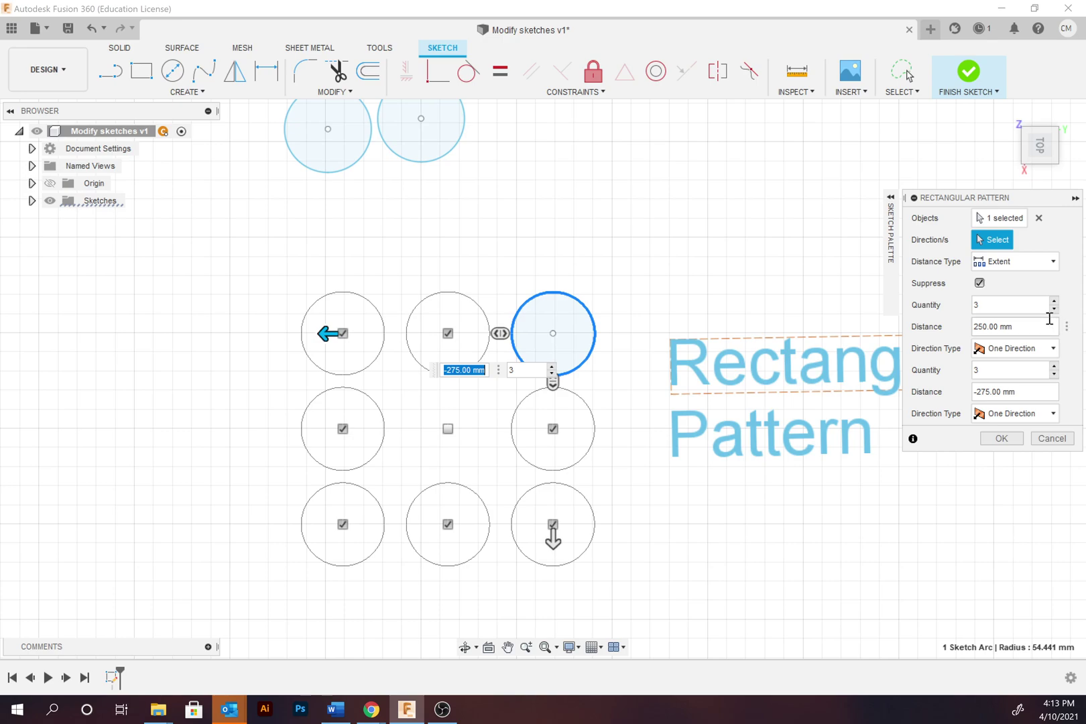
{"action": "left_click", "coordinate": [1011, 440]}
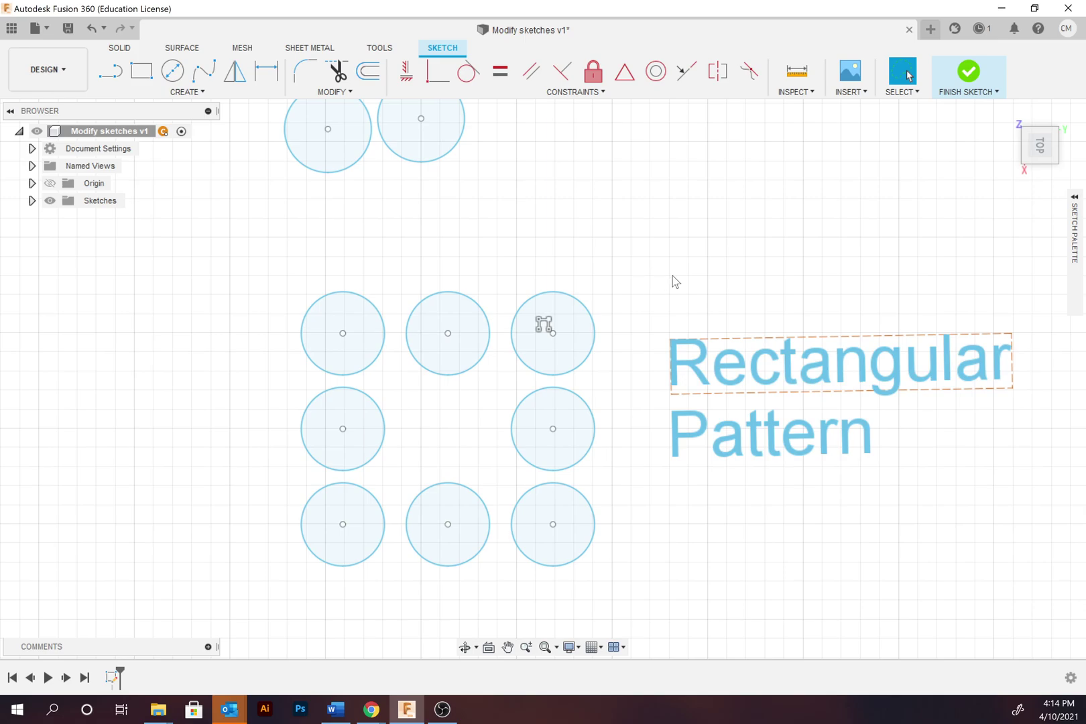
- Zoom and pan to the Fillet rectangle, then open the Modify menu
{"action": "scroll", "coordinate": [647, 279], "scroll_direction": "down", "scroll_amount": 5}
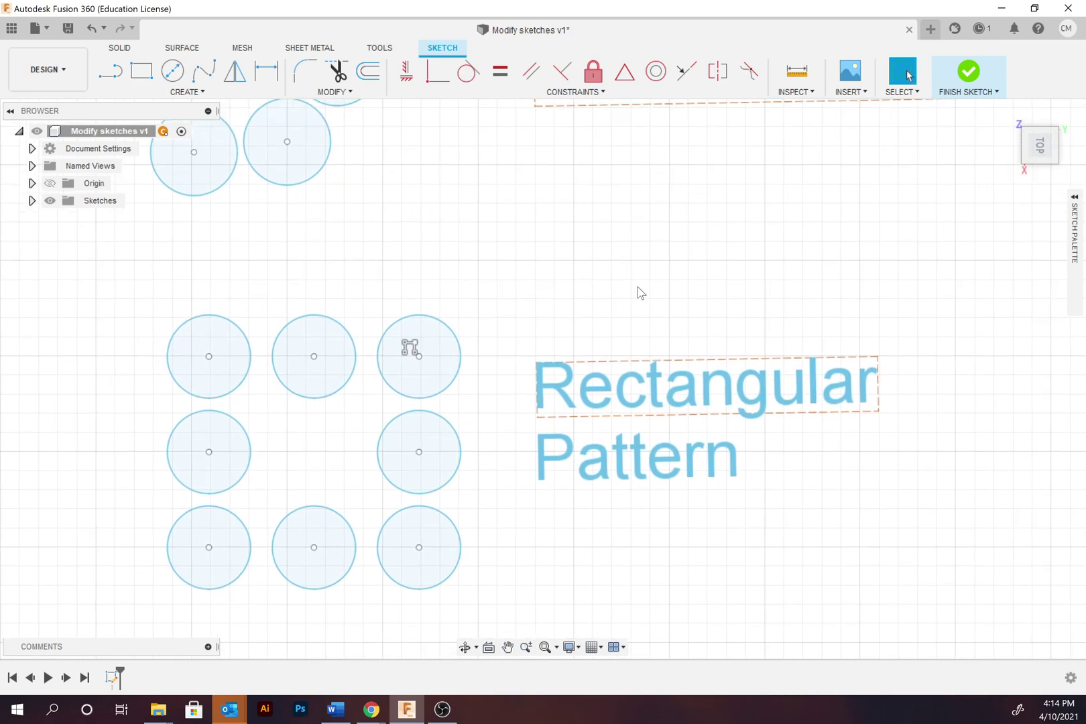
{"action": "scroll", "coordinate": [666, 297], "scroll_direction": "down", "scroll_amount": 3}
{"action": "mouse_move", "coordinate": [795, 244]}
{"action": "middle_mouse_down"}
{"action": "mouse_move", "coordinate": [486, 347]}
{"action": "mouse_move", "coordinate": [448, 392]}
{"action": "mouse_move", "coordinate": [456, 383]}
{"action": "middle_mouse_up"}
{"action": "scroll", "coordinate": [516, 173], "scroll_direction": "down", "scroll_amount": 2}
{"action": "scroll", "coordinate": [518, 169], "scroll_direction": "up", "scroll_amount": 5}
{"action": "scroll", "coordinate": [521, 170], "scroll_direction": "up", "scroll_amount": 2}
{"action": "mouse_move", "coordinate": [764, 223]}
{"action": "middle_mouse_down"}
{"action": "mouse_move", "coordinate": [713, 340]}
{"action": "mouse_move", "coordinate": [703, 337]}
{"action": "mouse_move", "coordinate": [711, 357]}
{"action": "middle_mouse_up"}
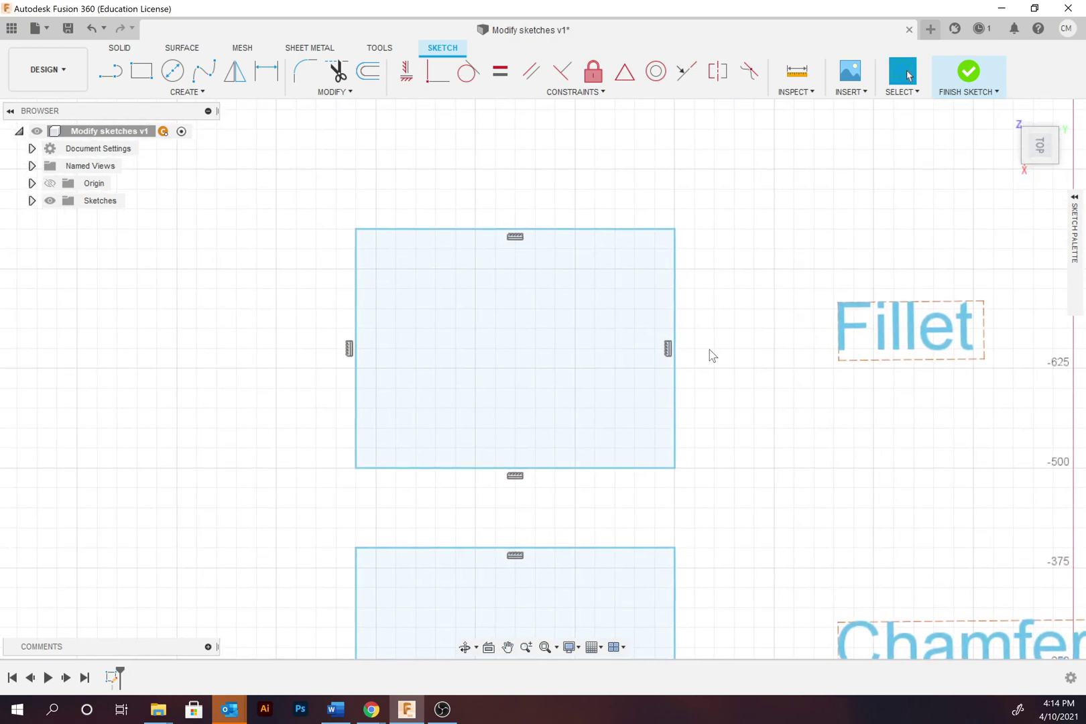
{"action": "left_click", "coordinate": [339, 93]}
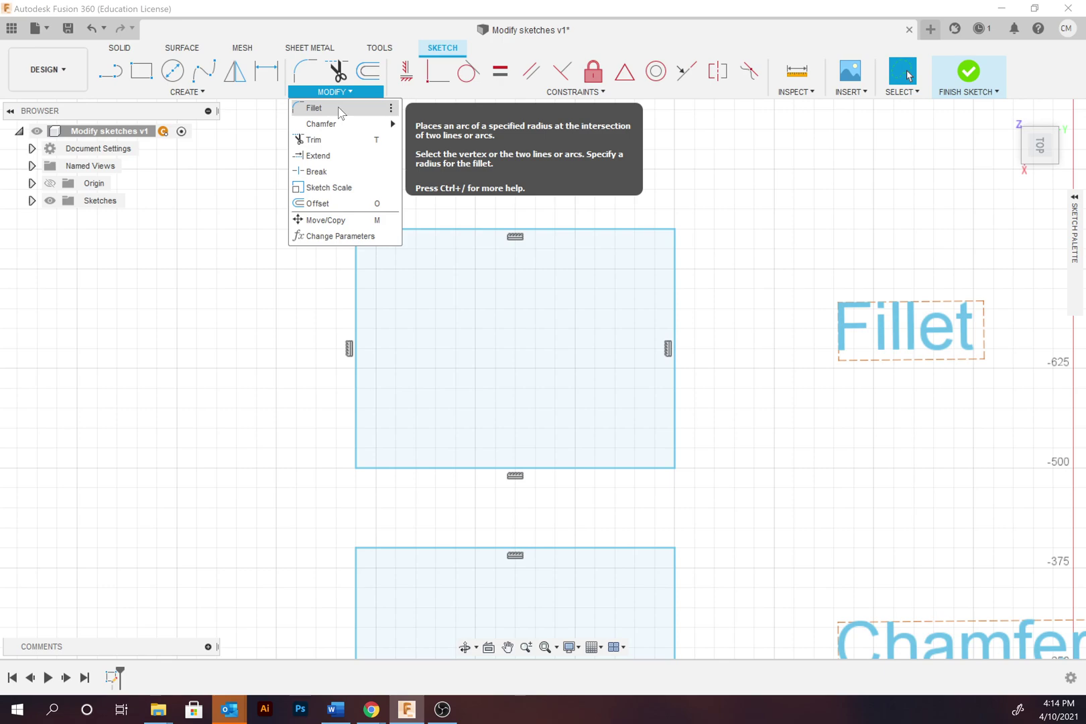
- Fillet the rectangle's top-left corner with a 187.50 mm radius
{"action": "left_click", "coordinate": [339, 108]}
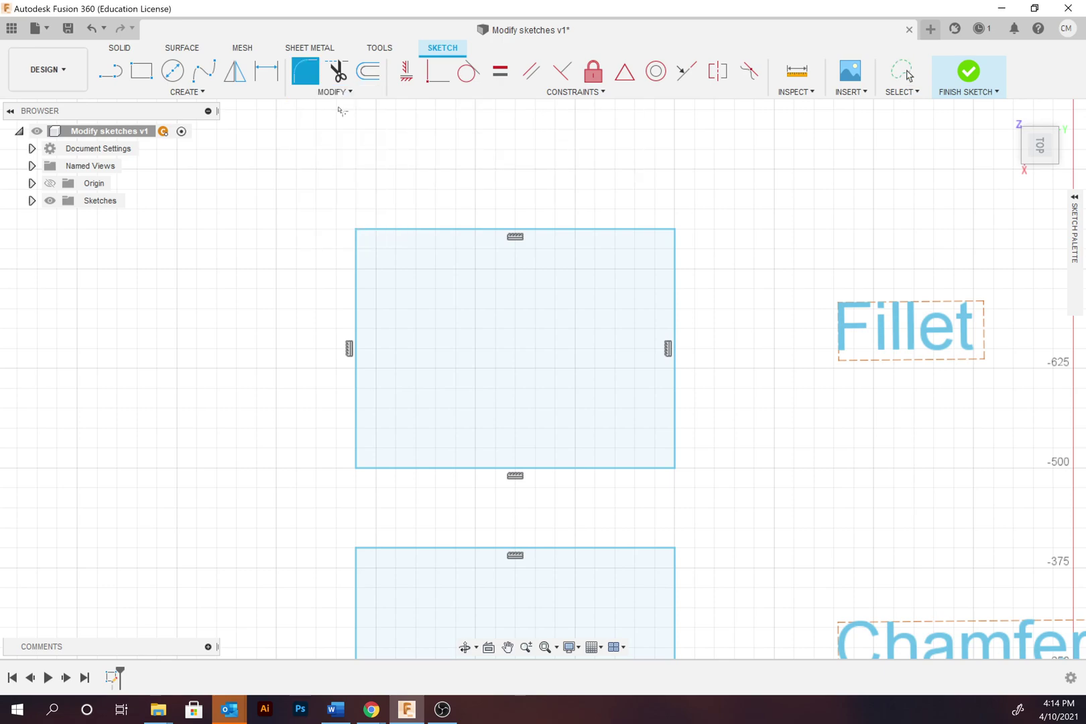
{"action": "left_click", "coordinate": [421, 232]}
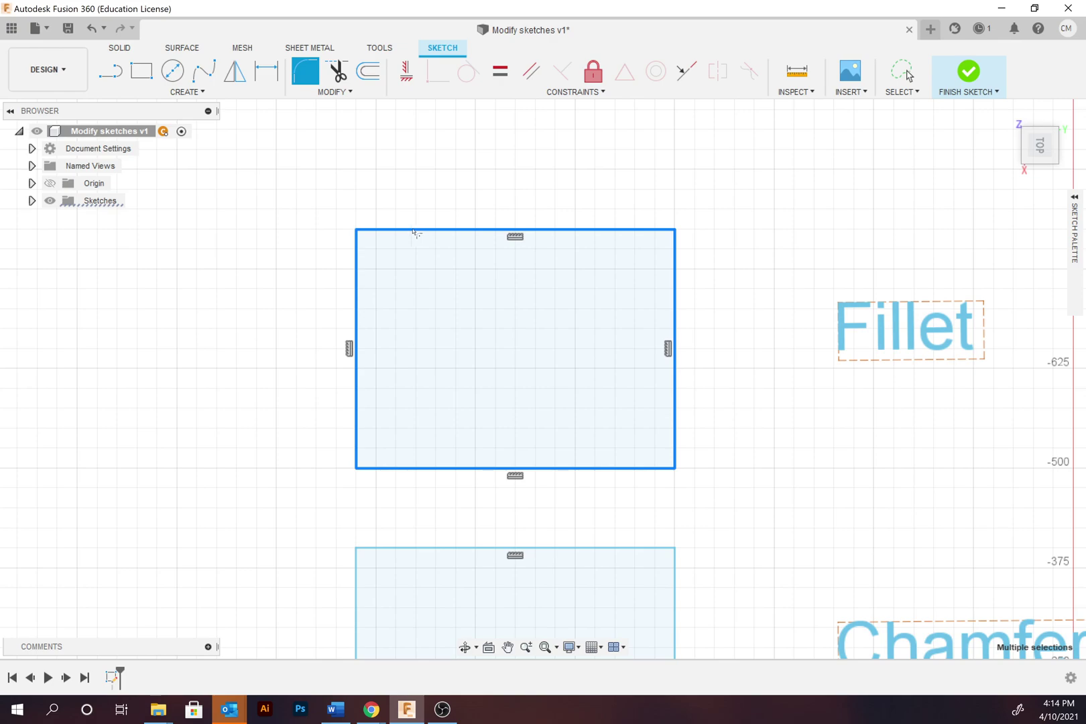
{"action": "left_click", "coordinate": [305, 70]}
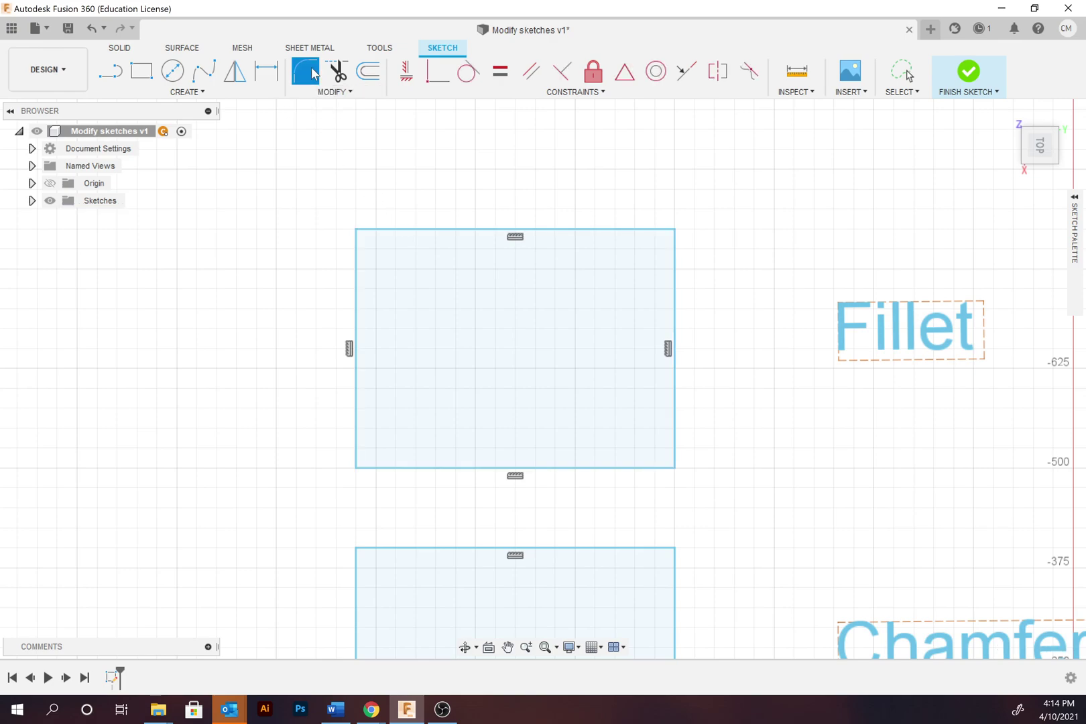
{"action": "left_click", "coordinate": [356, 230]}
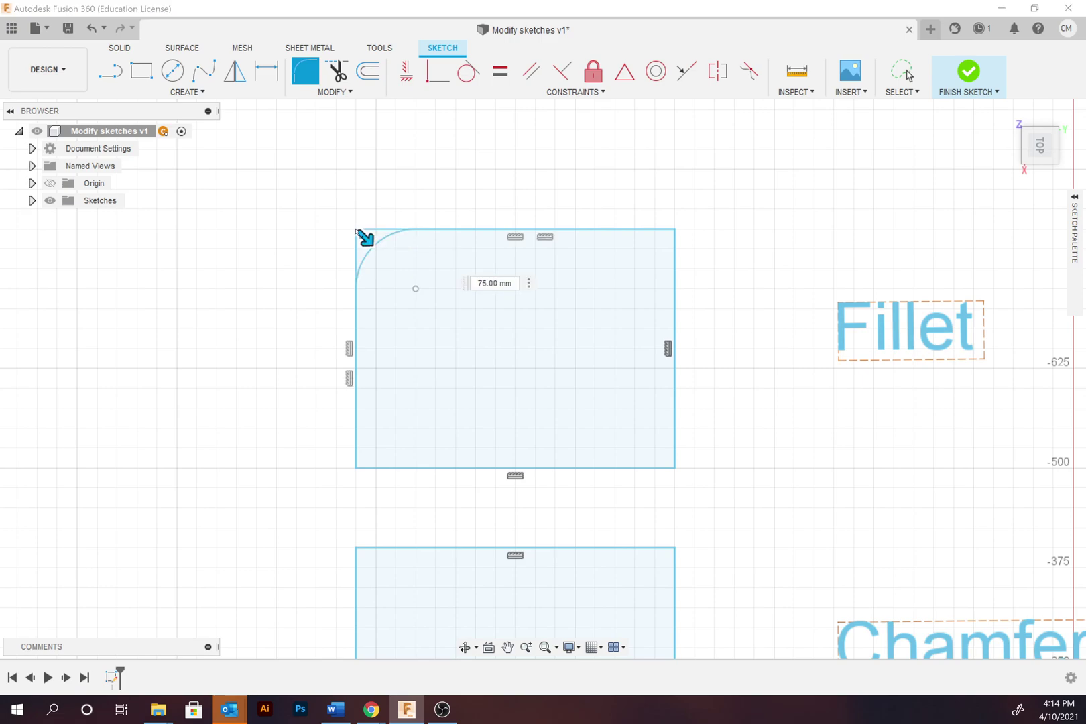
{"action": "left_click_drag", "start_coordinate": [364, 238], "coordinate": [390, 261]}
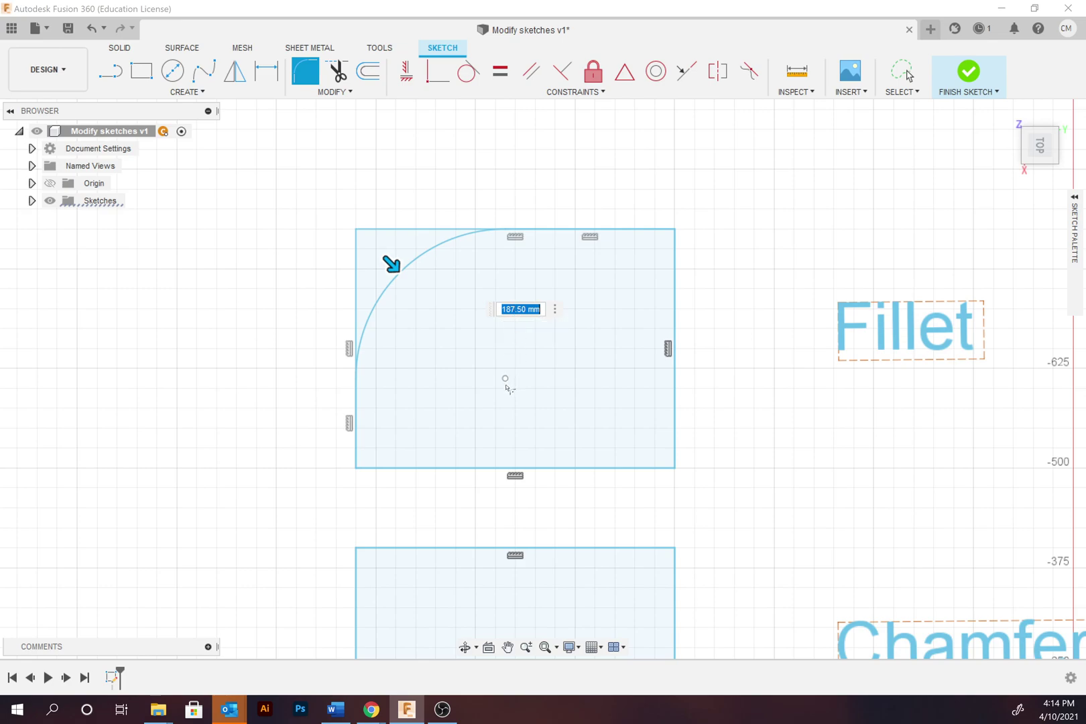
{"action": "left_click", "coordinate": [901, 72]}
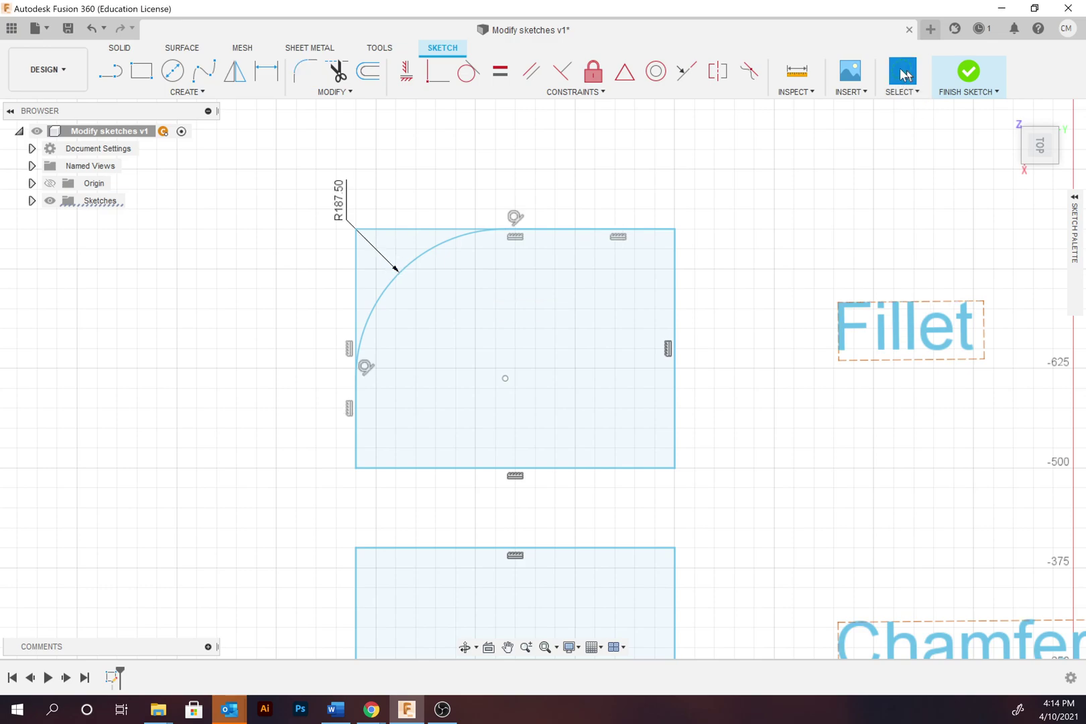
{"action": "left_click", "coordinate": [395, 242]}
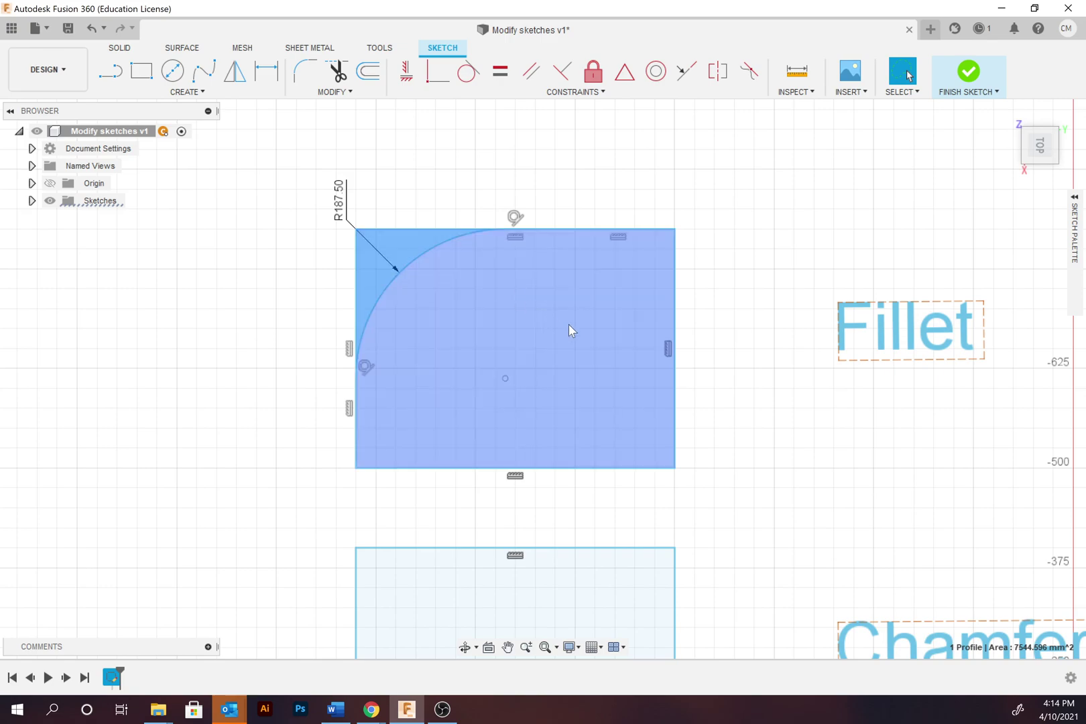
{"action": "mouse_move", "coordinate": [740, 433]}
{"action": "middle_mouse_down"}
{"action": "mouse_move", "coordinate": [672, 233]}
{"action": "mouse_move", "coordinate": [715, 153]}
{"action": "middle_mouse_up"}
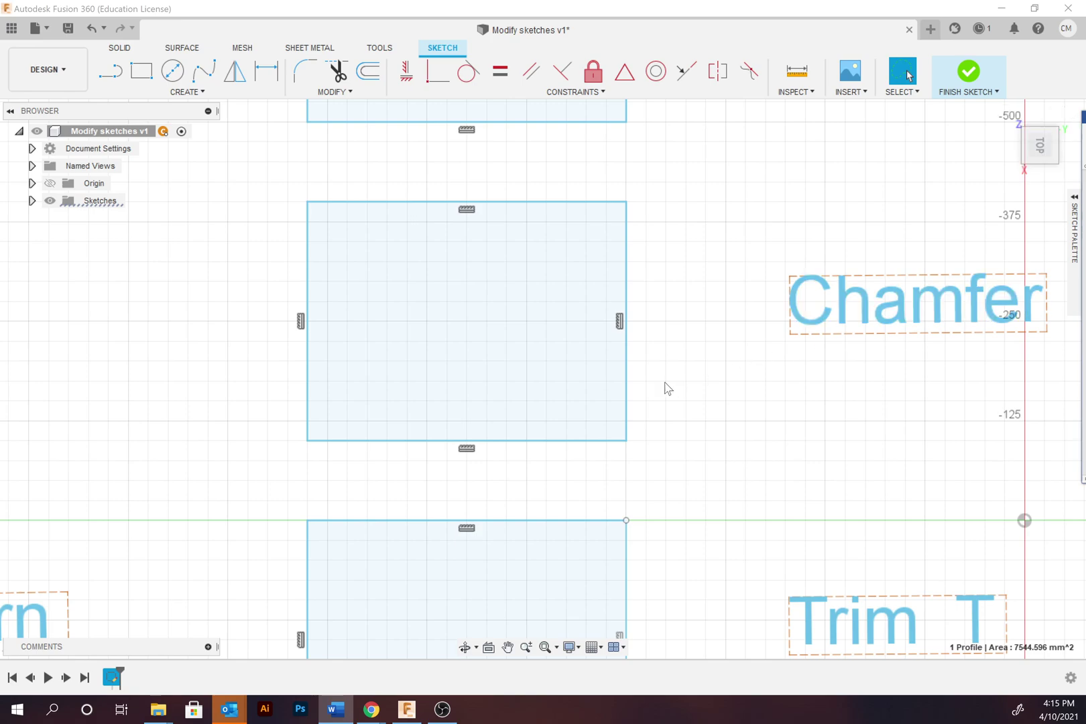
- Apply a 150 mm equal-distance chamfer to the Chamfer rectangle's top-left corner
{"action": "left_click", "coordinate": [599, 302]}
{"action": "left_click", "coordinate": [588, 282]}
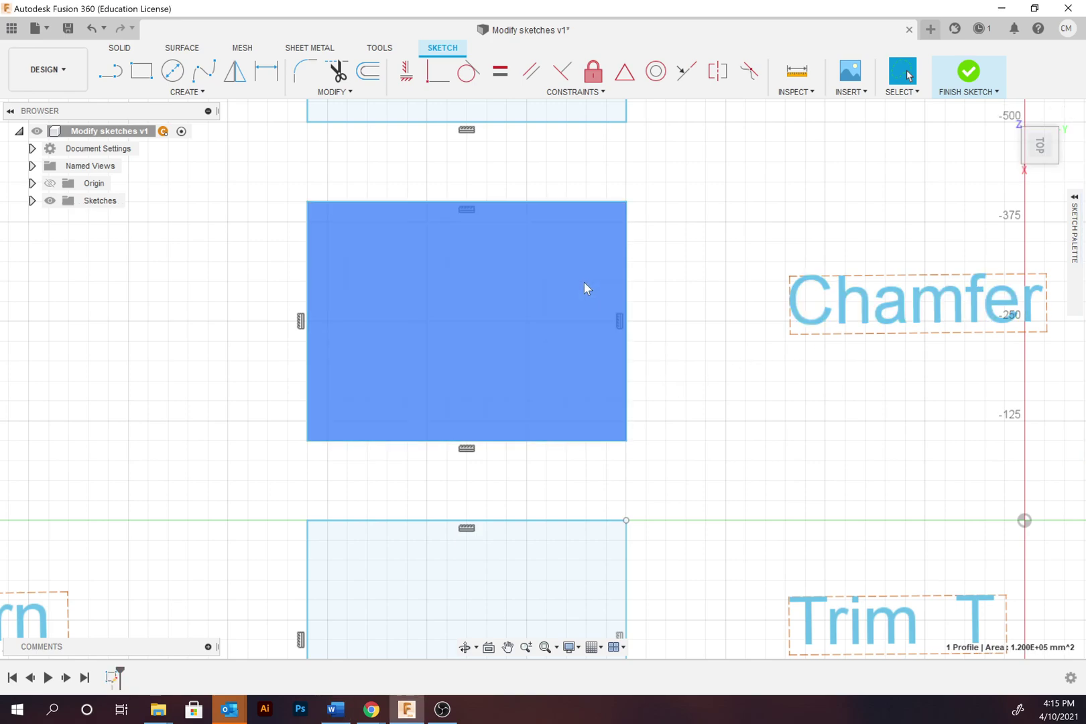
{"action": "left_click", "coordinate": [331, 91]}
{"action": "mouse_move", "coordinate": [325, 127]}
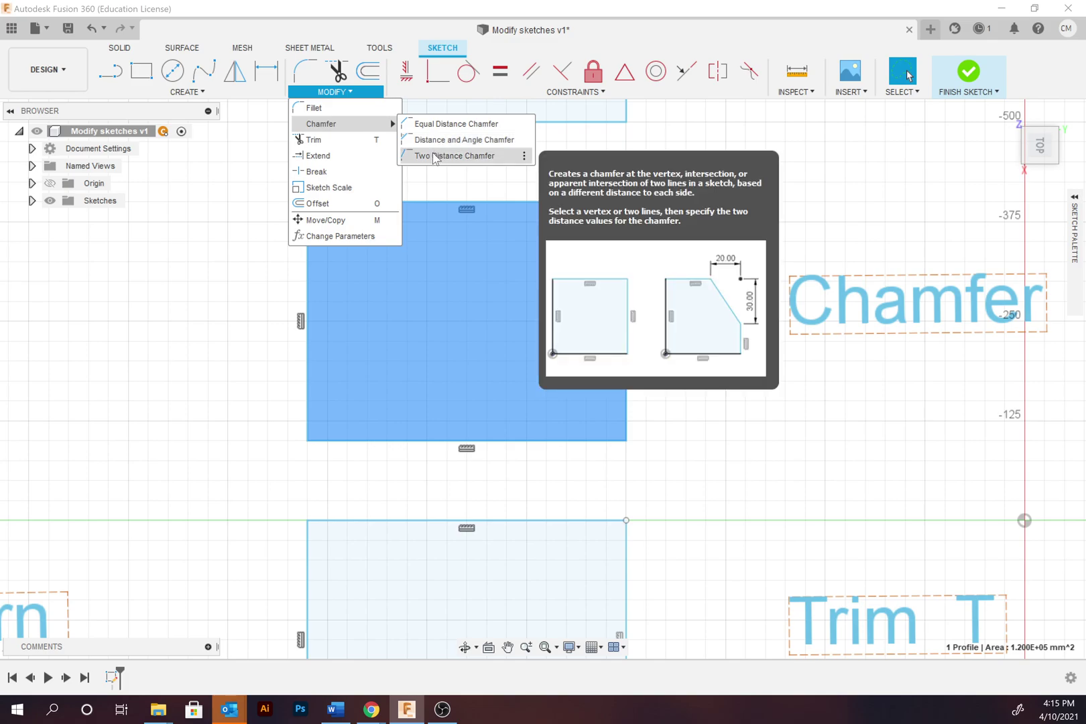
{"action": "left_click", "coordinate": [435, 127]}
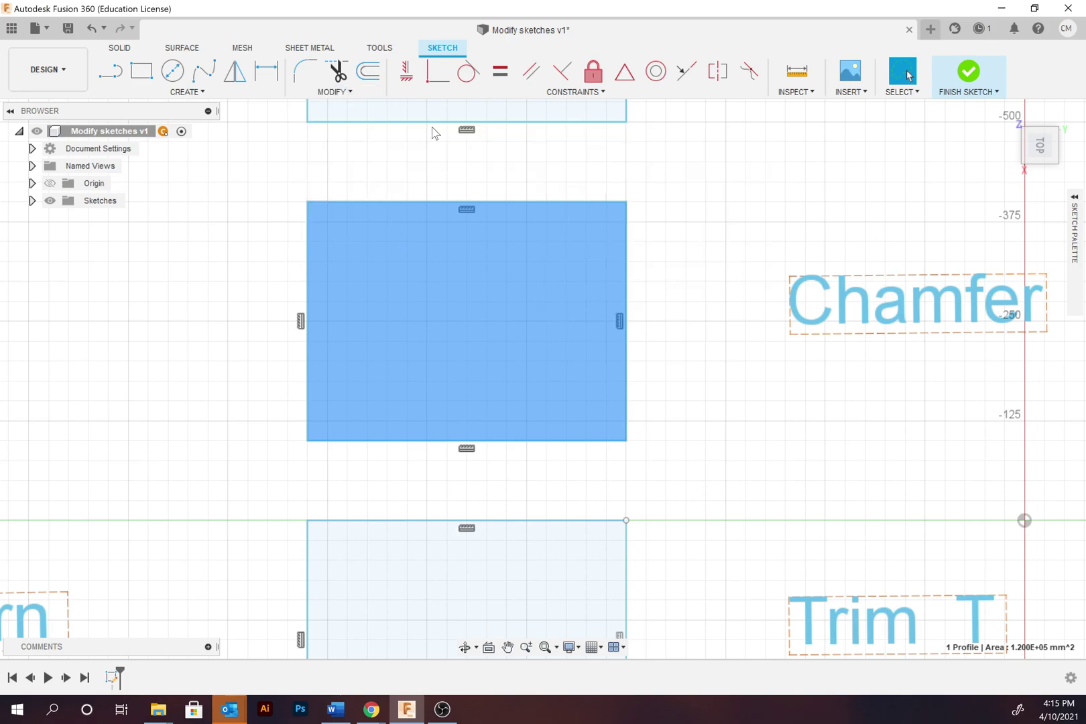
{"action": "left_click", "coordinate": [307, 202]}
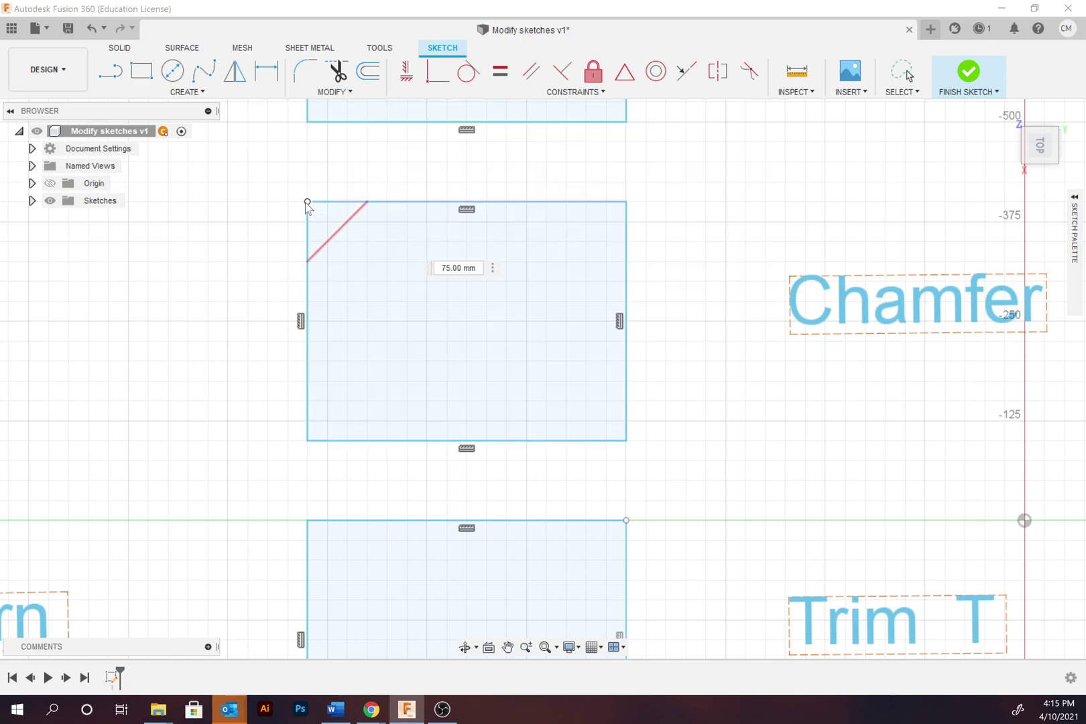
{"action": "left_click_drag", "start_coordinate": [328, 222], "coordinate": [358, 251]}
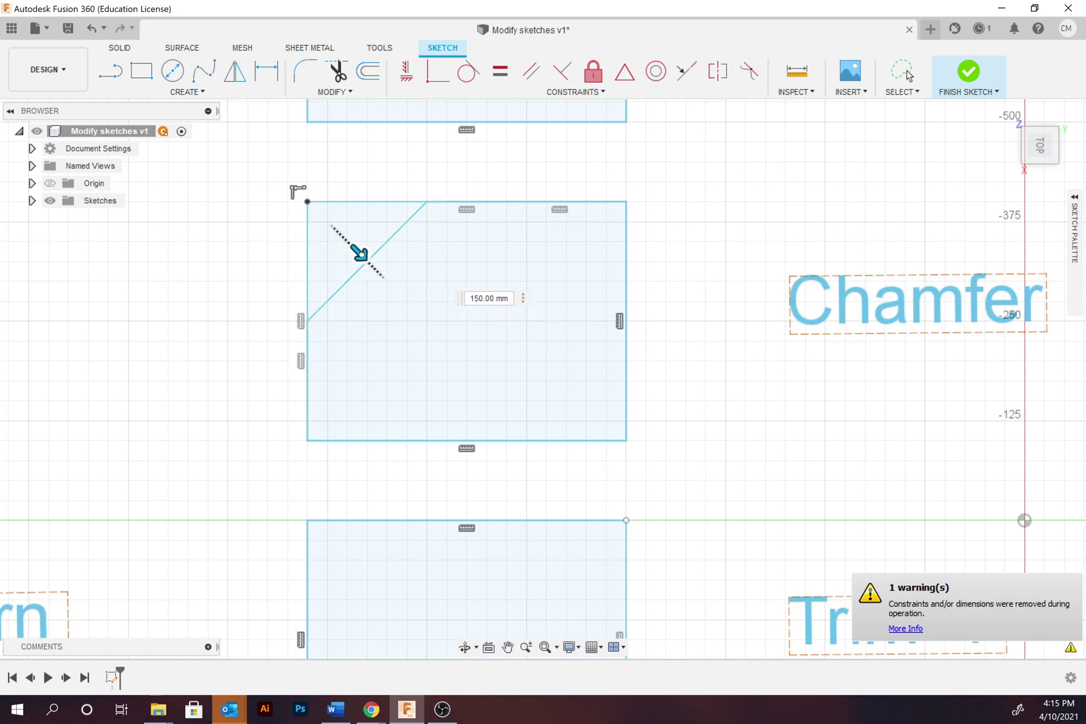
{"action": "left_click", "coordinate": [901, 71]}
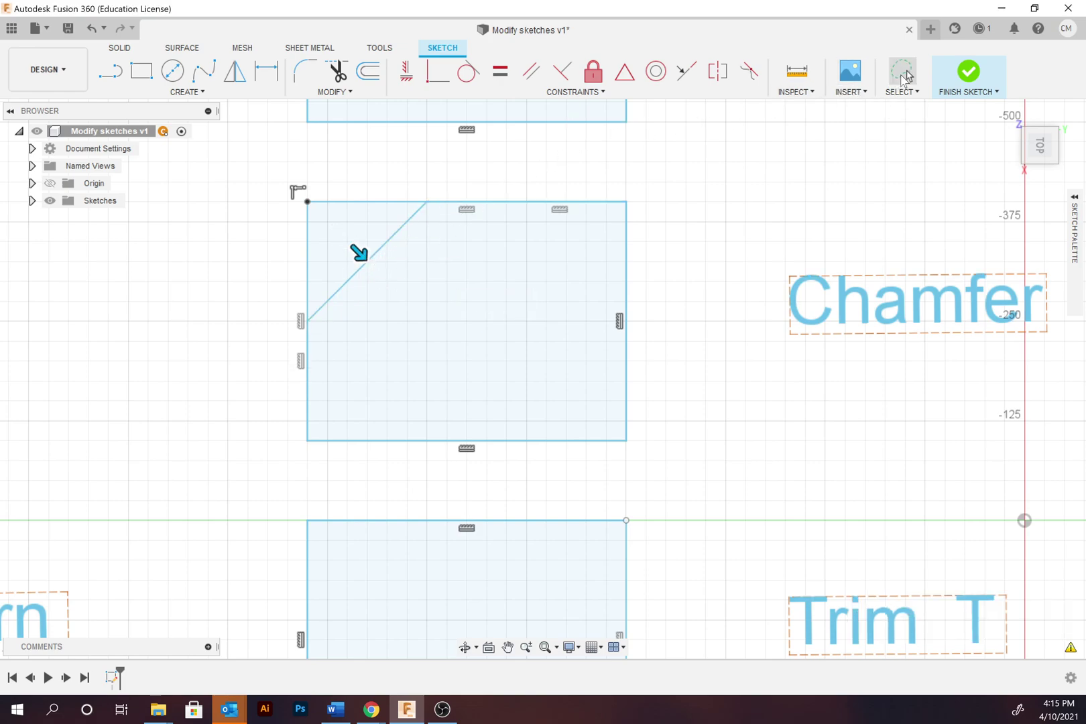
{"action": "left_click", "coordinate": [349, 249]}
{"action": "left_click", "coordinate": [402, 267]}
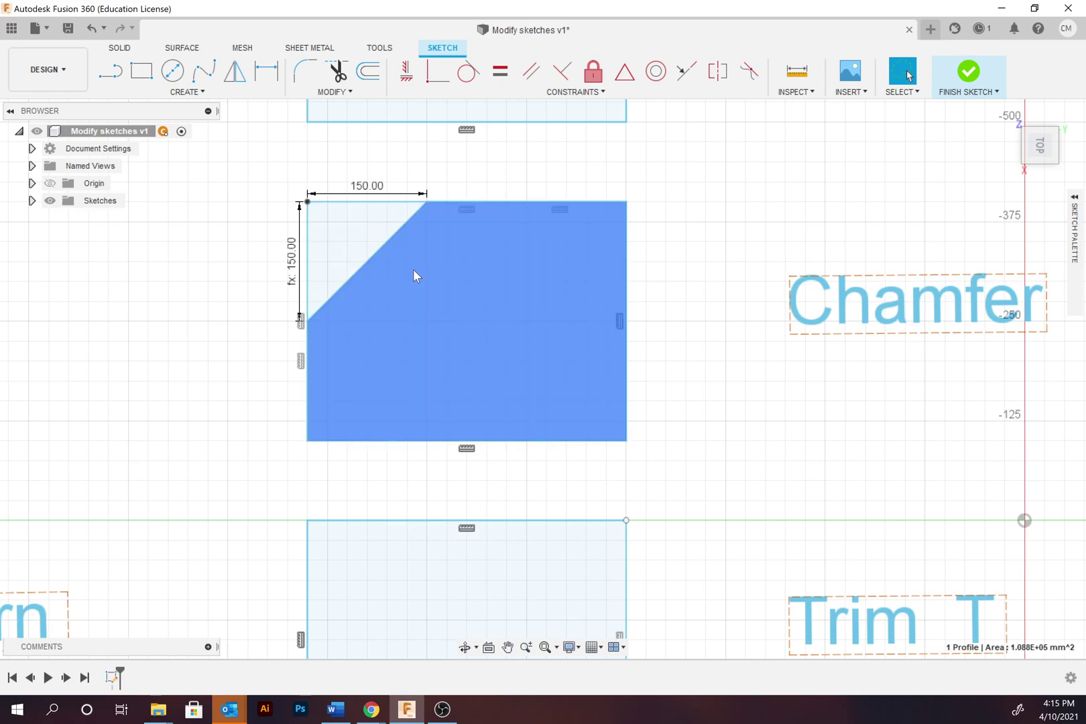
{"action": "middle_click_drag", "start_coordinate": [732, 412], "coordinate": [721, 80]}
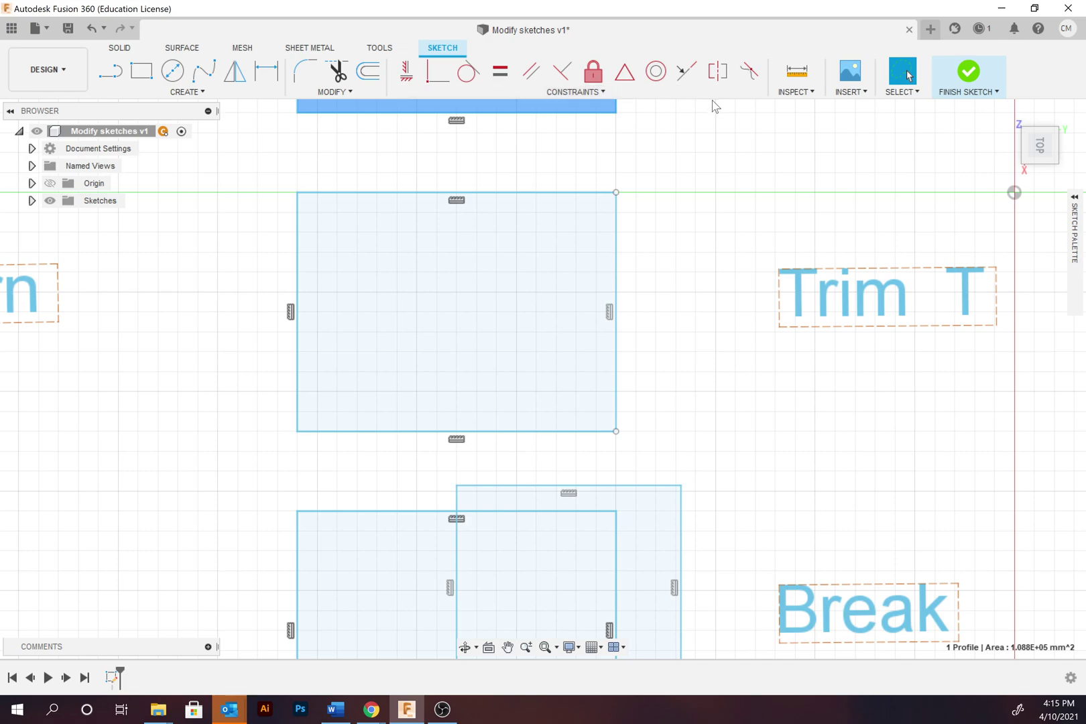
- Trim off the right edge of the Trim example rectangle
{"action": "left_click", "coordinate": [304, 91]}
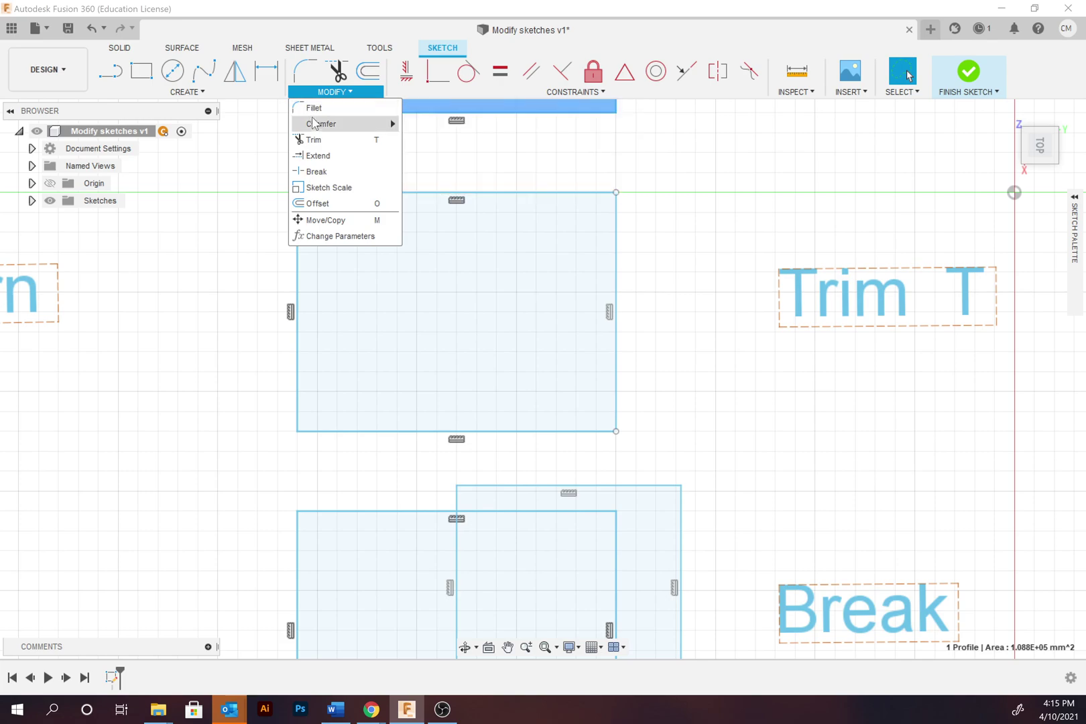
{"action": "left_click", "coordinate": [315, 142]}
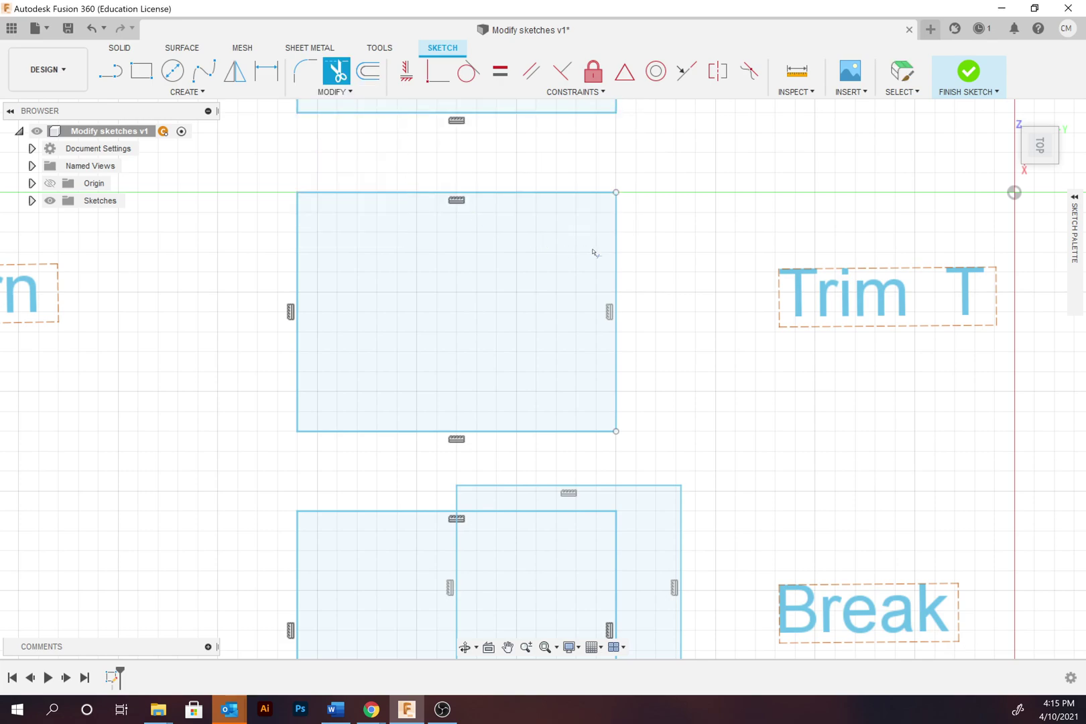
{"action": "left_click", "coordinate": [617, 247]}
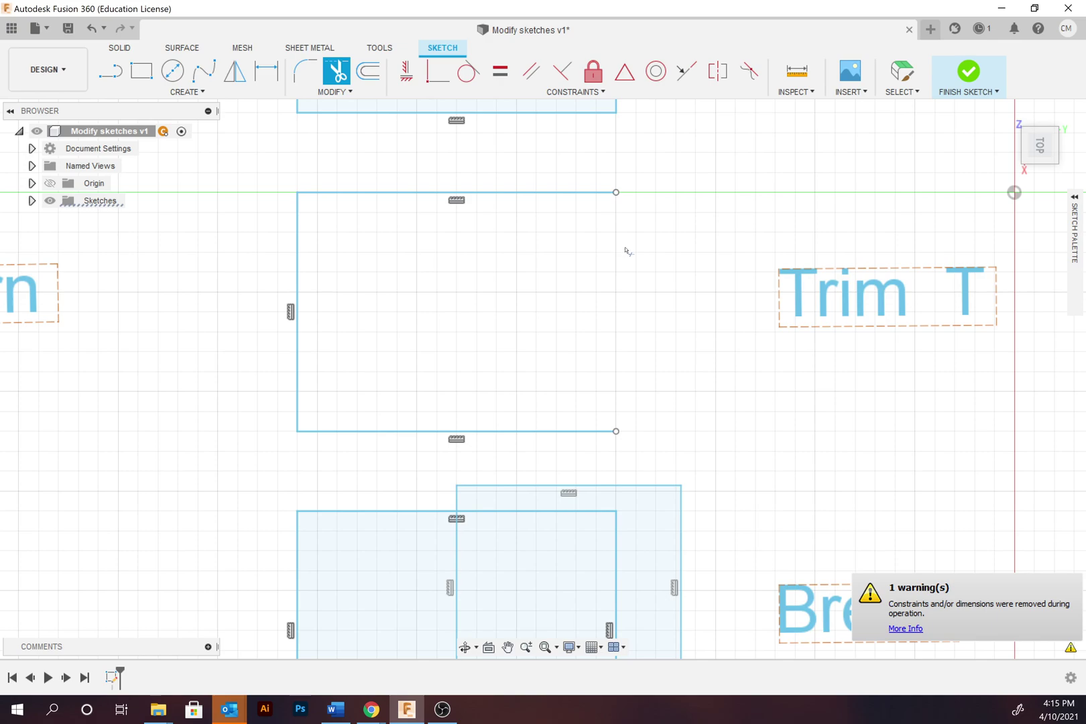
{"action": "mouse_move", "coordinate": [690, 369]}
{"action": "middle_mouse_down"}
{"action": "mouse_move", "coordinate": [672, 303]}
{"action": "mouse_move", "coordinate": [669, 133]}
{"action": "mouse_move", "coordinate": [689, 106]}
{"action": "middle_mouse_up"}
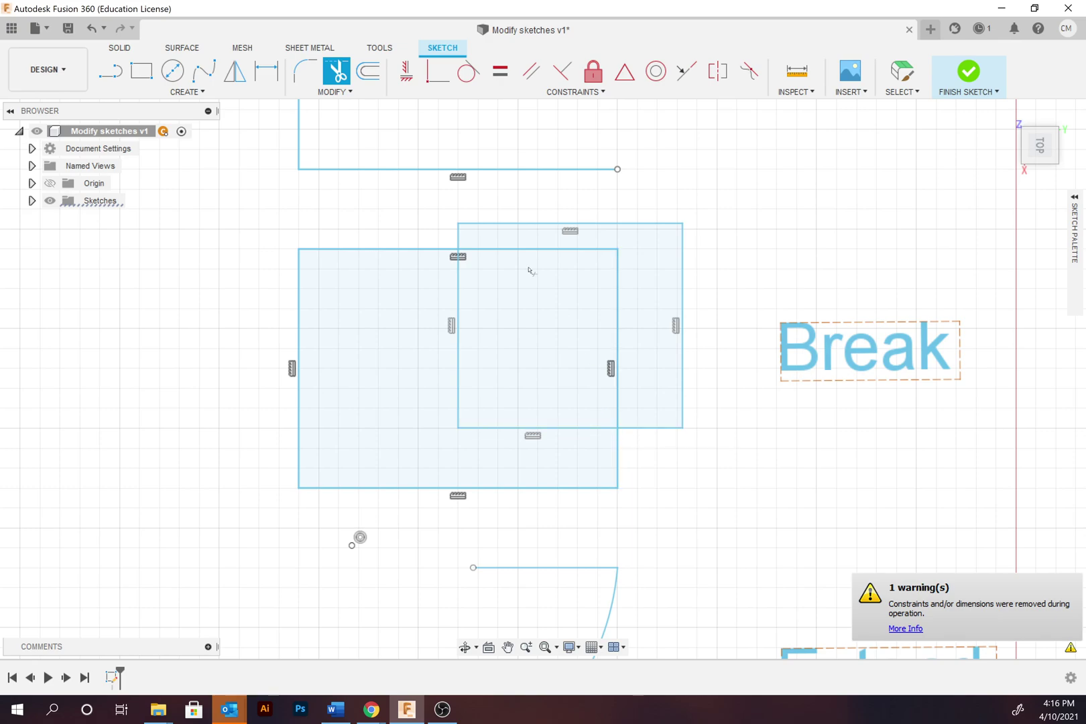
- Break the rectangles' top edge and vertical line where they cross
{"action": "left_click", "coordinate": [335, 92]}
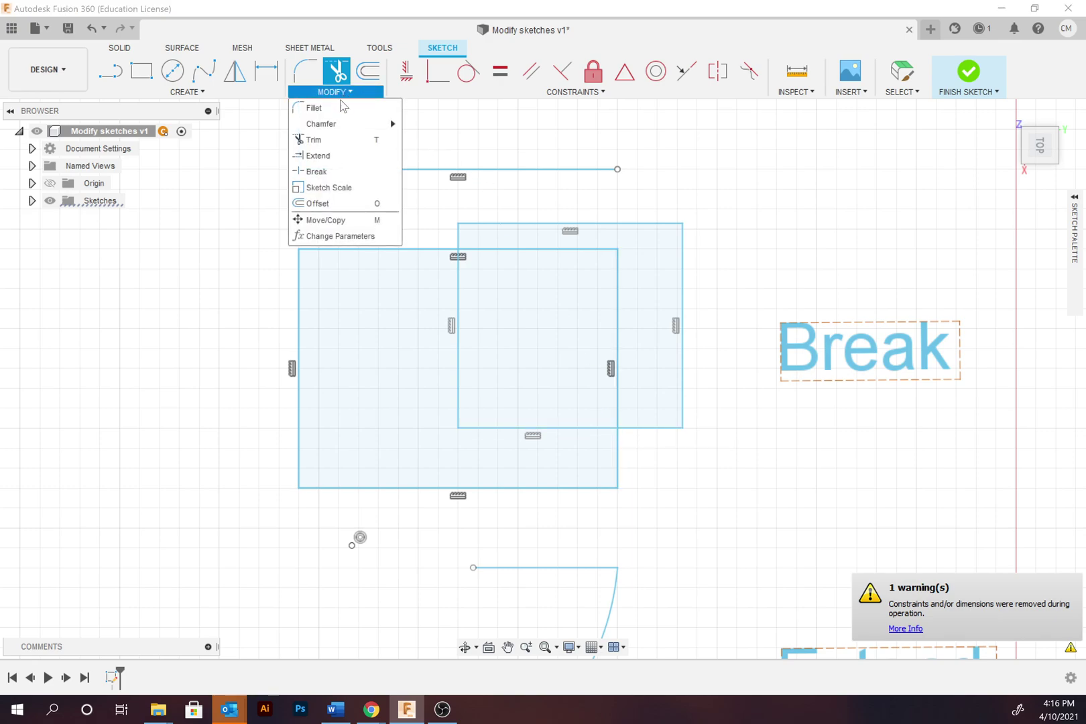
{"action": "left_click", "coordinate": [338, 172]}
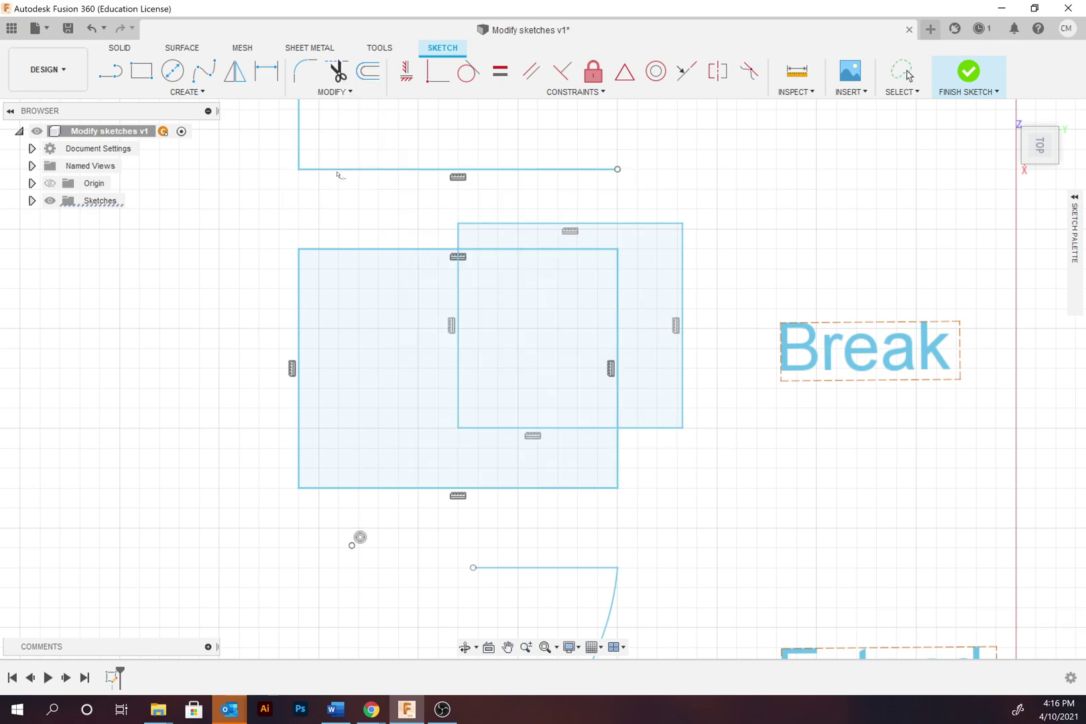
{"action": "left_click", "coordinate": [442, 249]}
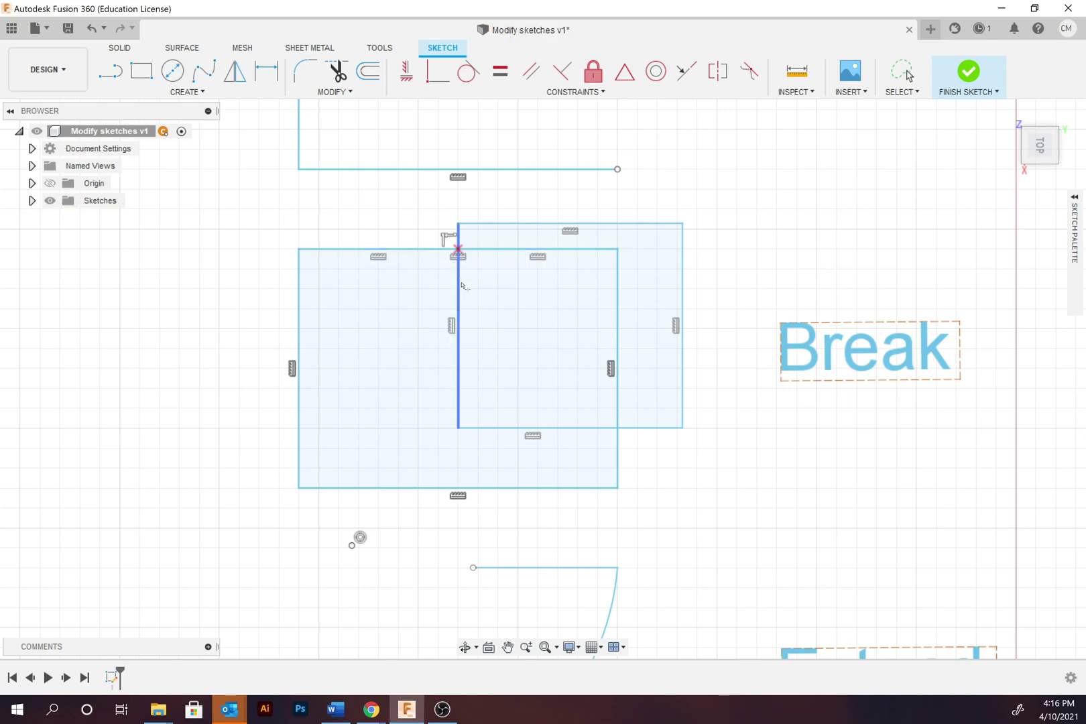
{"action": "left_click", "coordinate": [459, 299]}
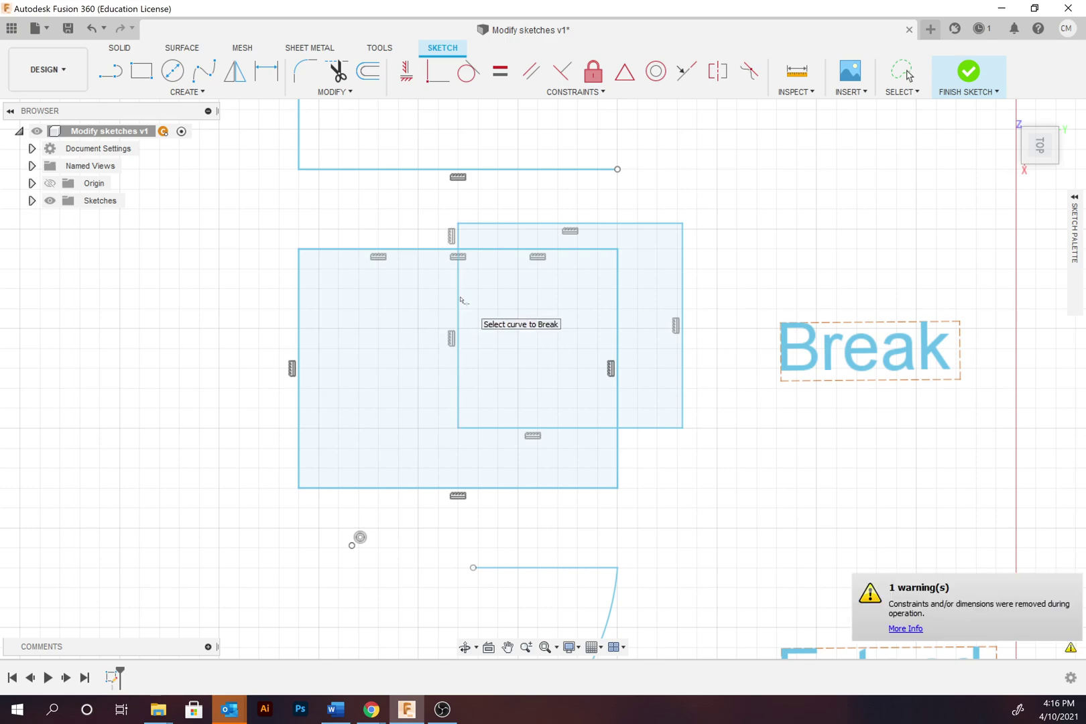
- Trim away the top-edge segment beyond the crossing point
{"action": "left_click", "coordinate": [335, 92]}
{"action": "left_click", "coordinate": [339, 140]}
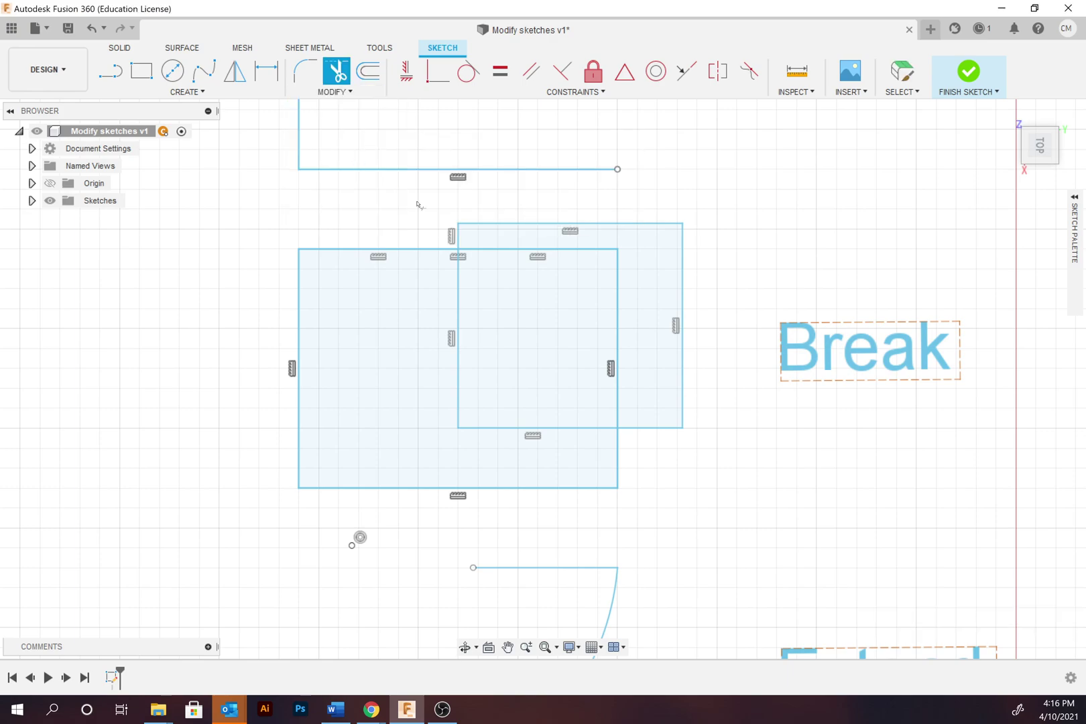
{"action": "left_click", "coordinate": [493, 250]}
{"action": "left_click", "coordinate": [499, 249]}
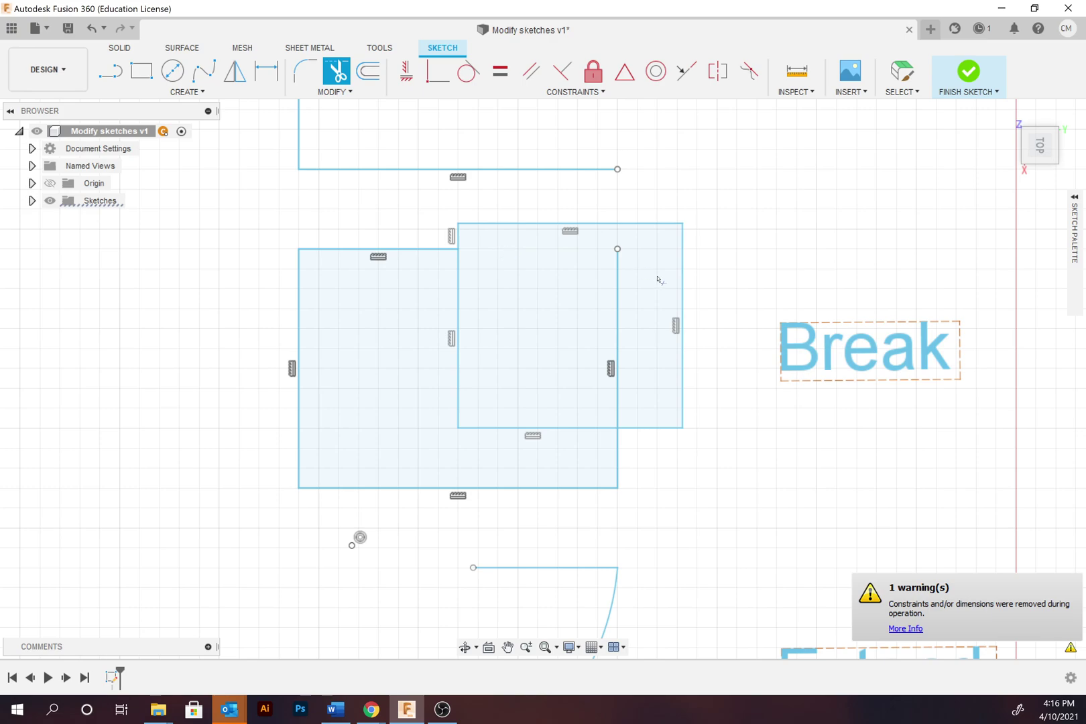
{"action": "middle_click_drag", "start_coordinate": [729, 468], "coordinate": [745, 129]}
{"action": "key", "text": "t"}
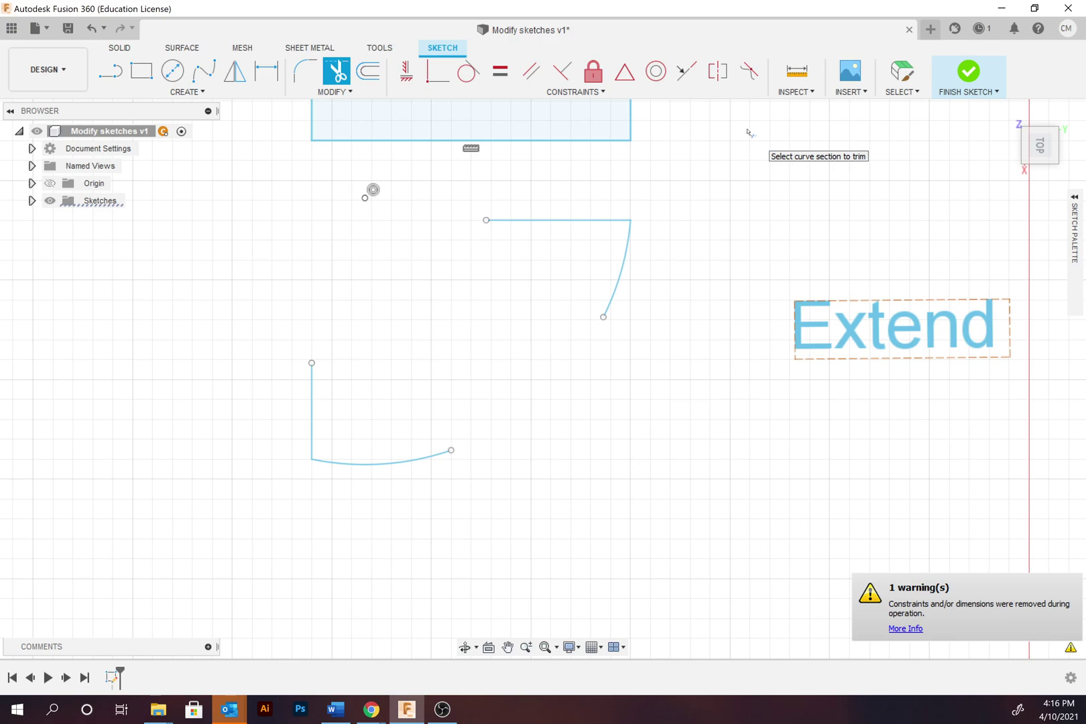
- Extend the arc and both lines until they meet in a closed quarter-circle
{"action": "left_click", "coordinate": [336, 92]}
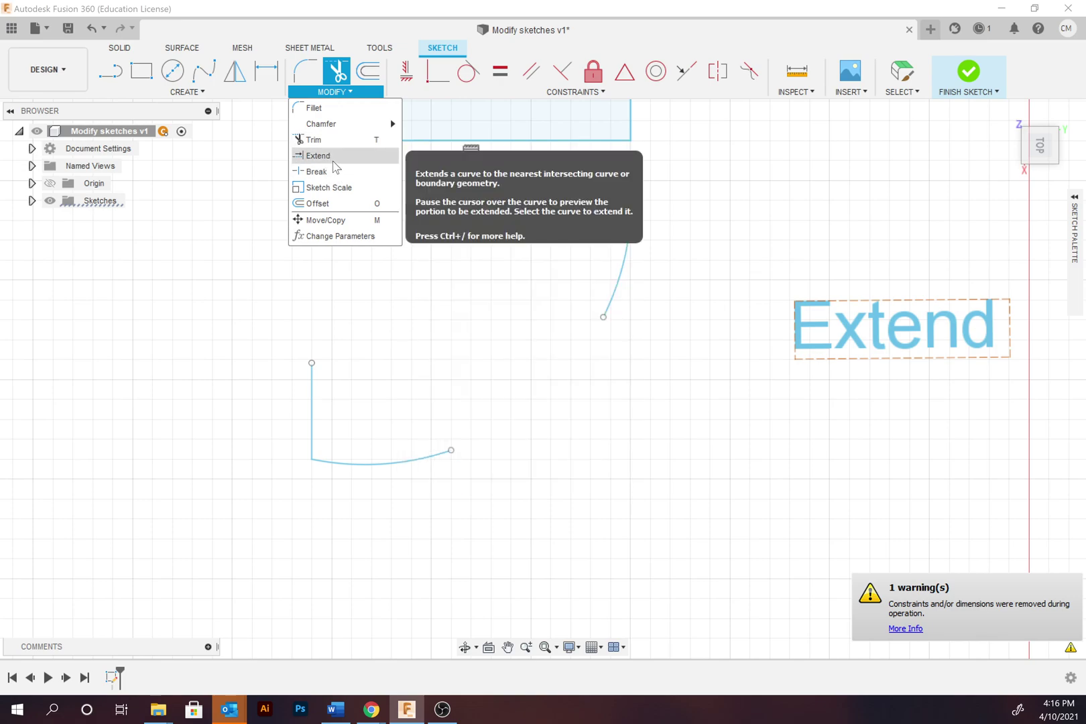
{"action": "left_click", "coordinate": [320, 155]}
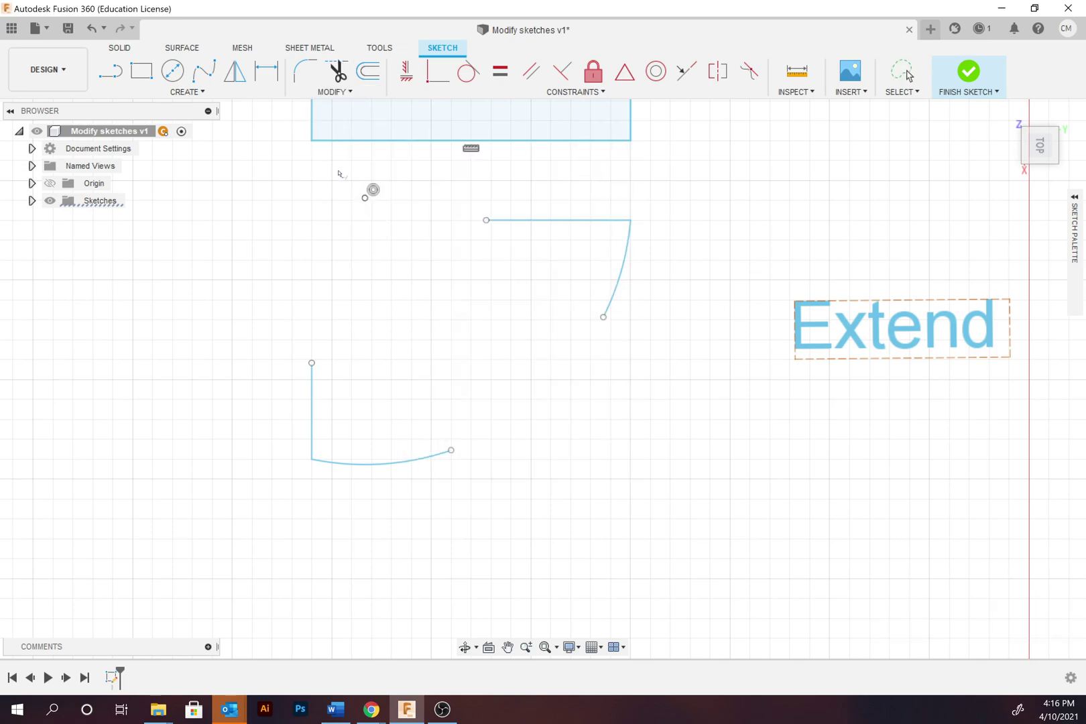
{"action": "left_click", "coordinate": [603, 317]}
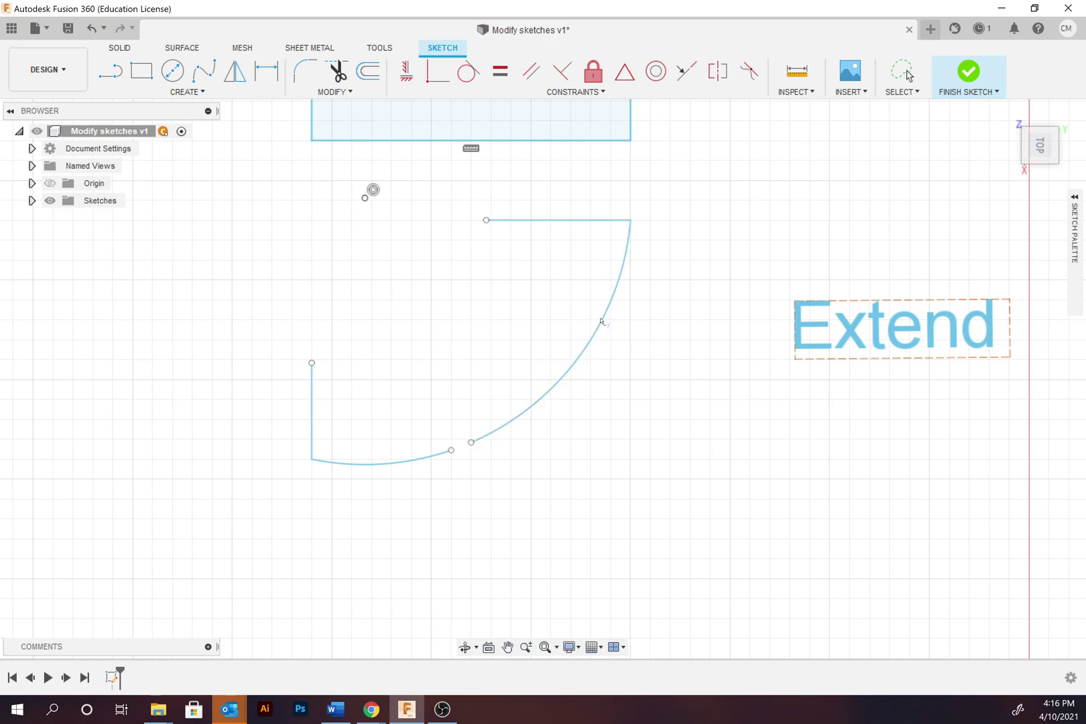
{"action": "left_click", "coordinate": [473, 447]}
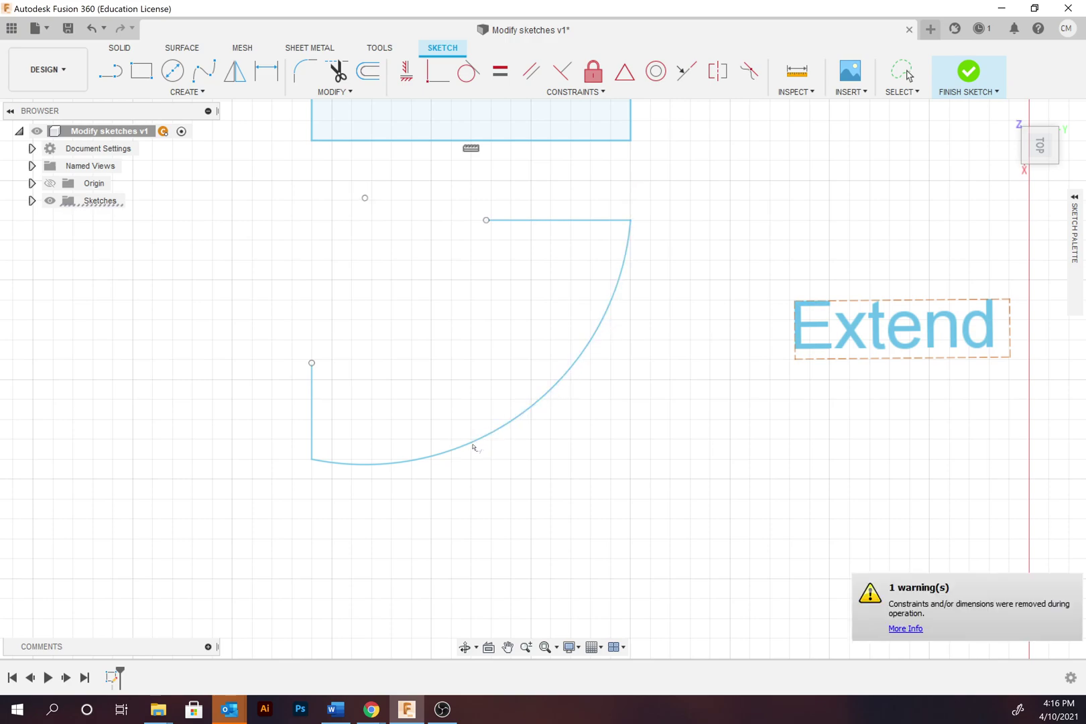
{"action": "left_click", "coordinate": [472, 221]}
{"action": "left_click", "coordinate": [311, 364]}
- Zoom out and pan to the Sketch Scale L-shape, then open the Modify menu
{"action": "scroll", "coordinate": [777, 397], "scroll_direction": "down", "scroll_amount": 3}
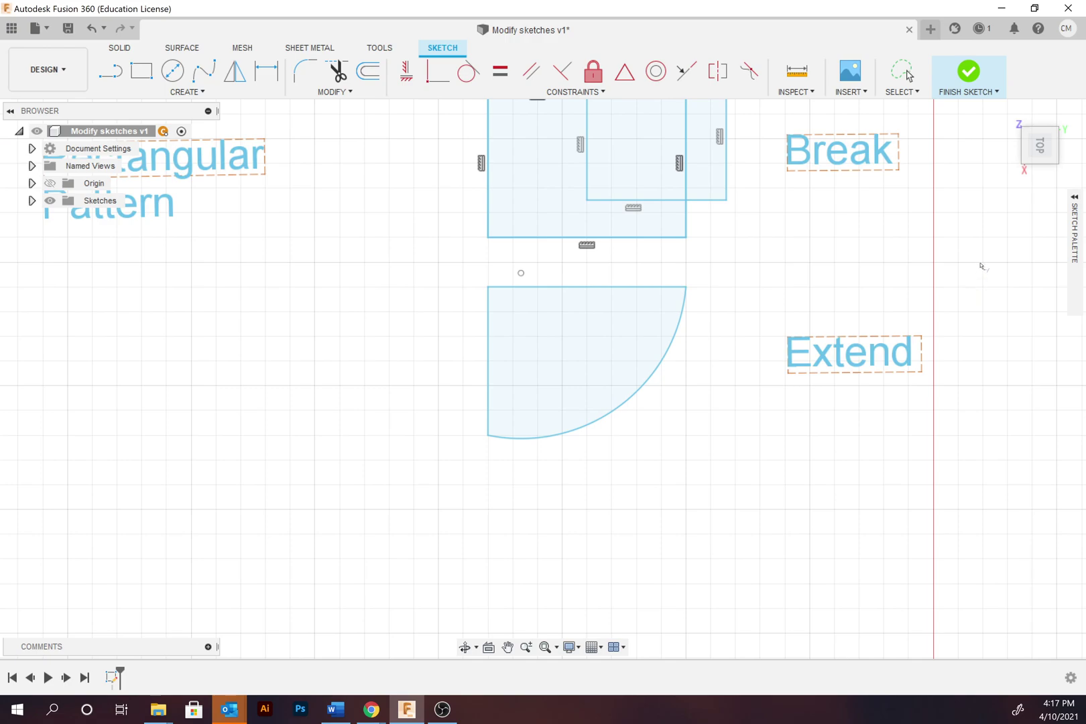
{"action": "scroll", "coordinate": [563, 318], "scroll_direction": "right", "scroll_amount": 10}
{"action": "scroll", "coordinate": [613, 483], "scroll_direction": "up", "scroll_amount": 8}
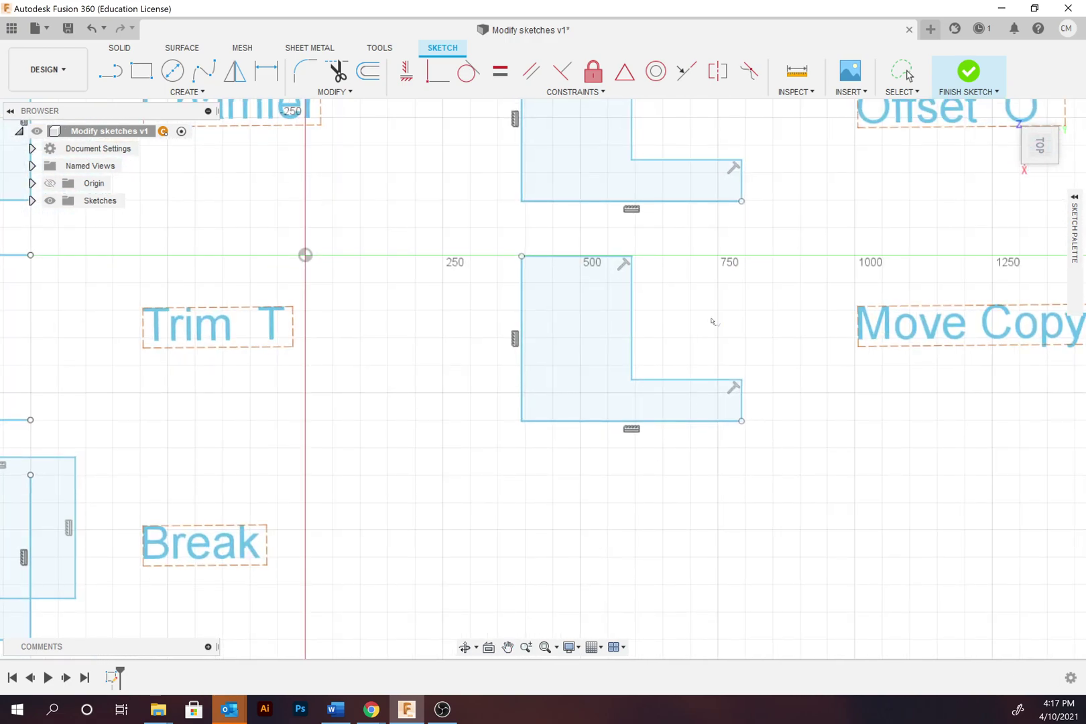
{"action": "scroll", "coordinate": [758, 316], "scroll_direction": "up", "scroll_amount": 8}
{"action": "scroll", "coordinate": [757, 315], "scroll_direction": "right", "scroll_amount": 4}
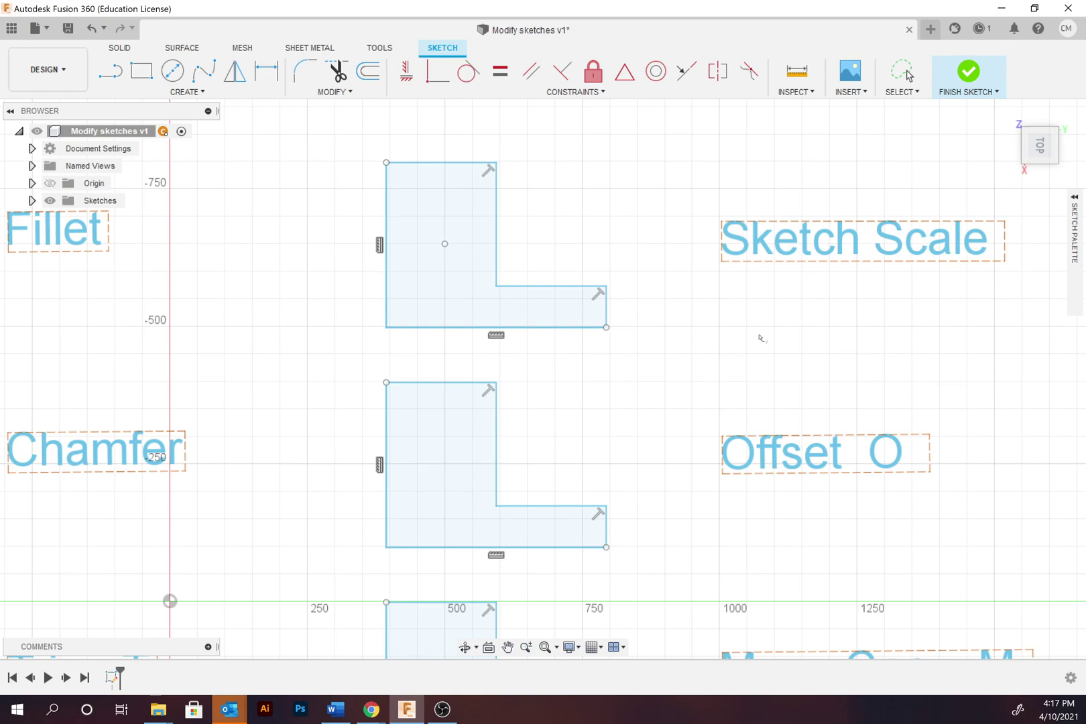
{"action": "left_click", "coordinate": [333, 92]}
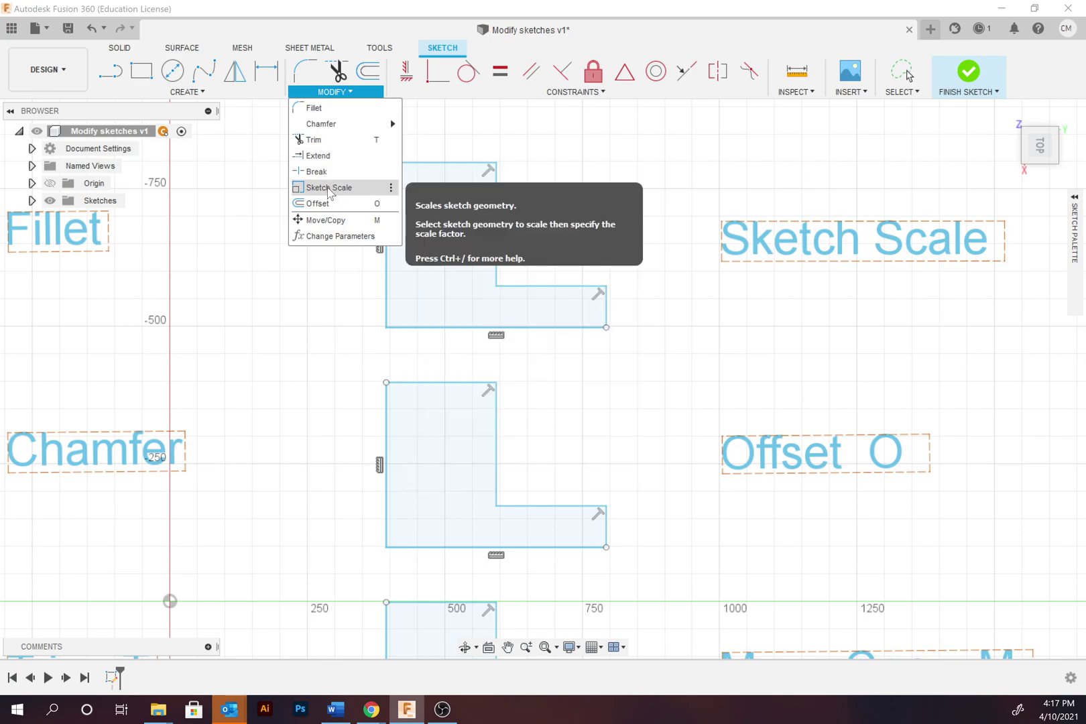
- Scale the upper L's six lines by 0.6 about the point inside it
{"action": "left_click", "coordinate": [329, 188]}
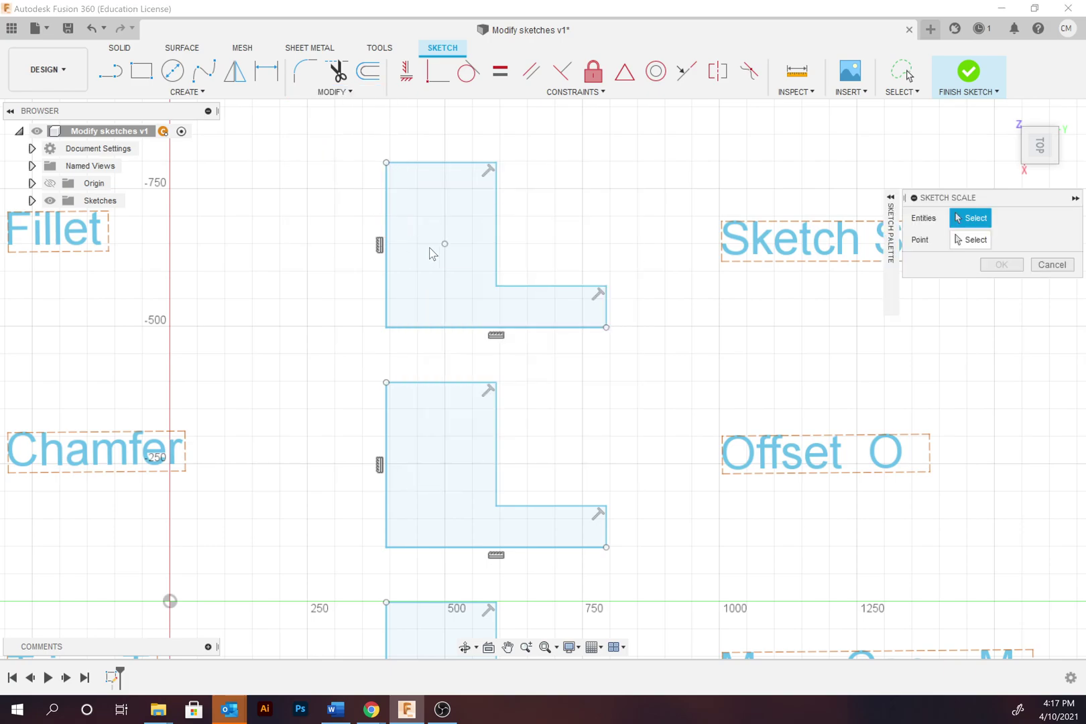
{"action": "double_click", "coordinate": [496, 195]}
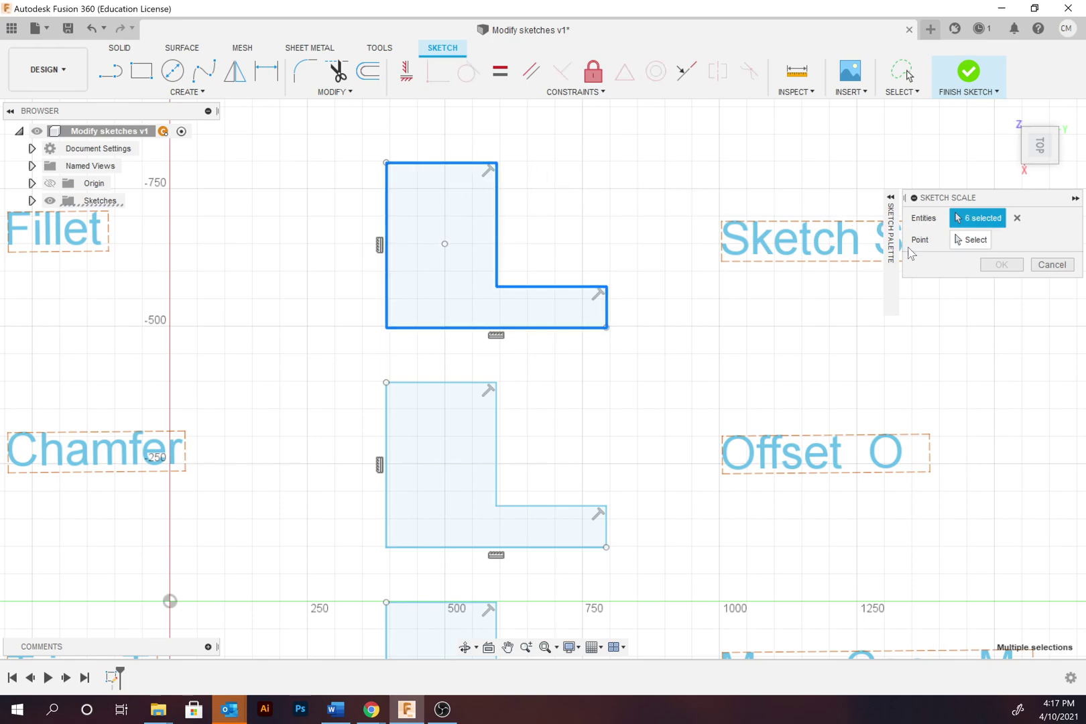
{"action": "left_click", "coordinate": [969, 245]}
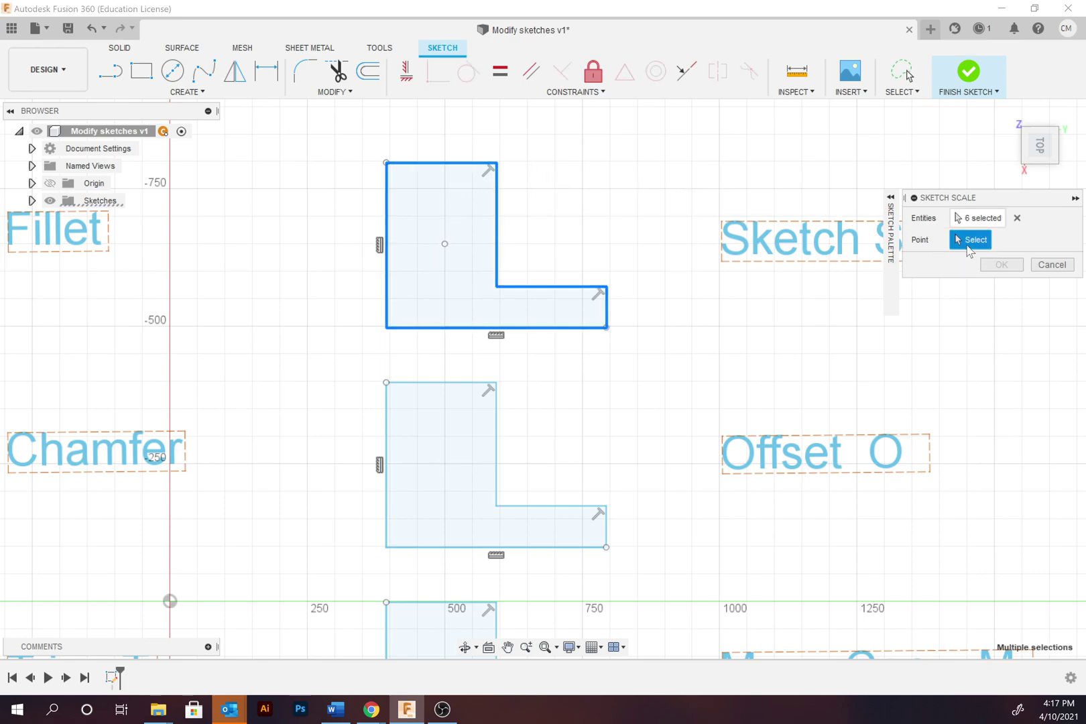
{"action": "left_click", "coordinate": [444, 245]}
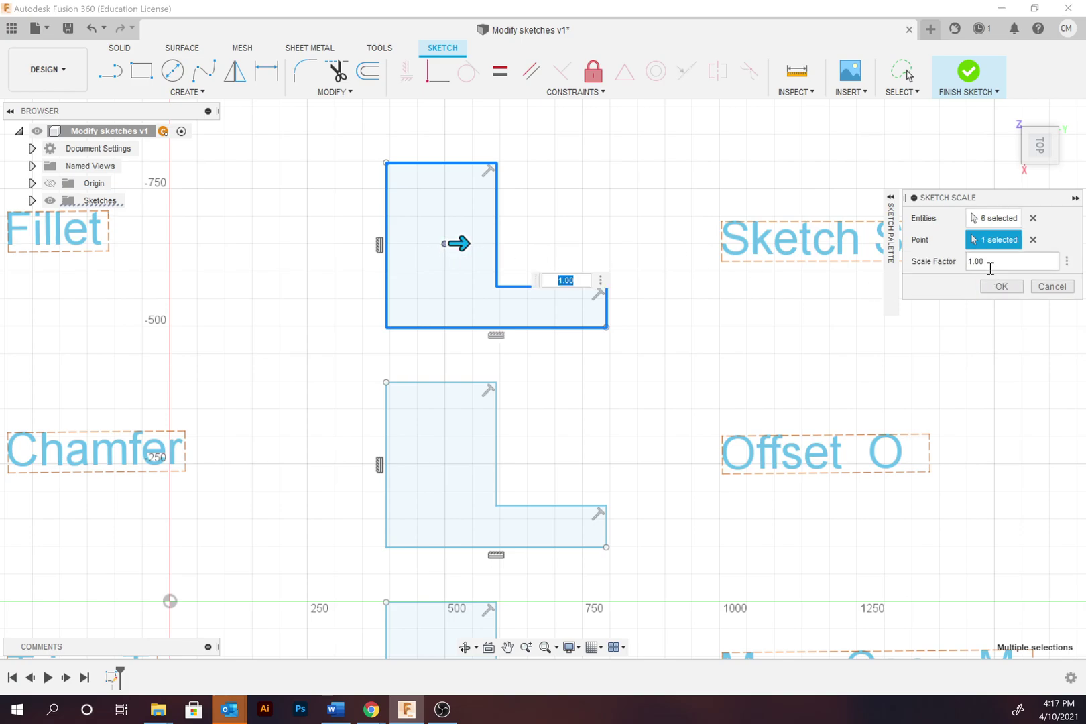
{"action": "left_click_drag", "start_coordinate": [990, 260], "coordinate": [932, 268]}
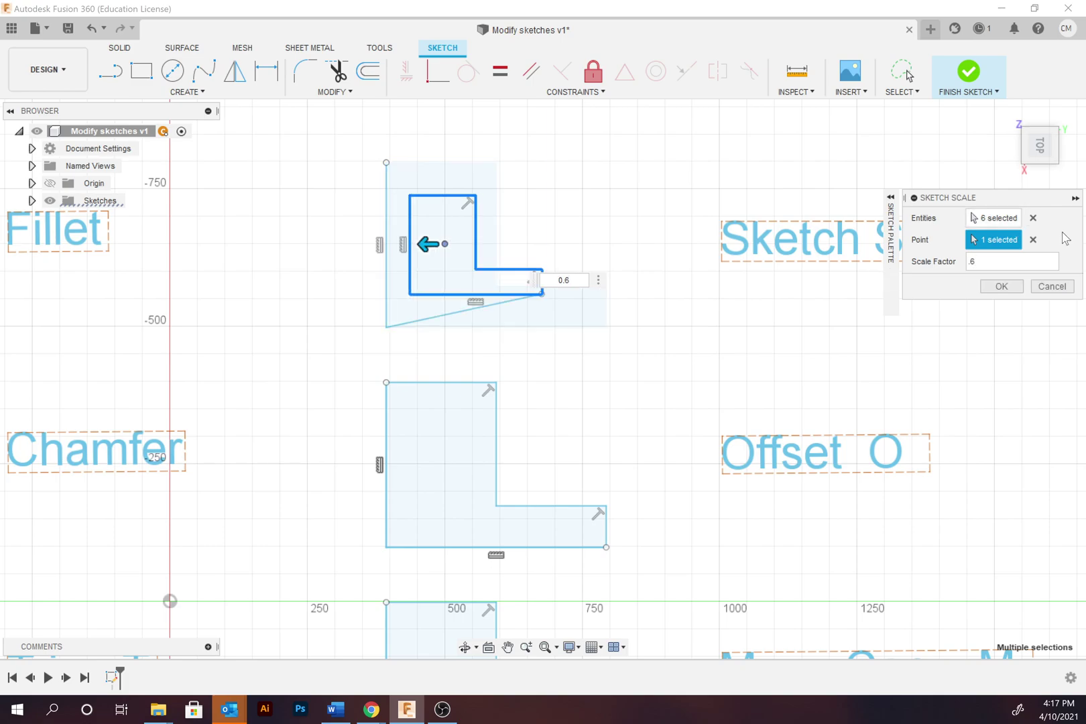
{"action": "left_click", "coordinate": [1001, 287]}
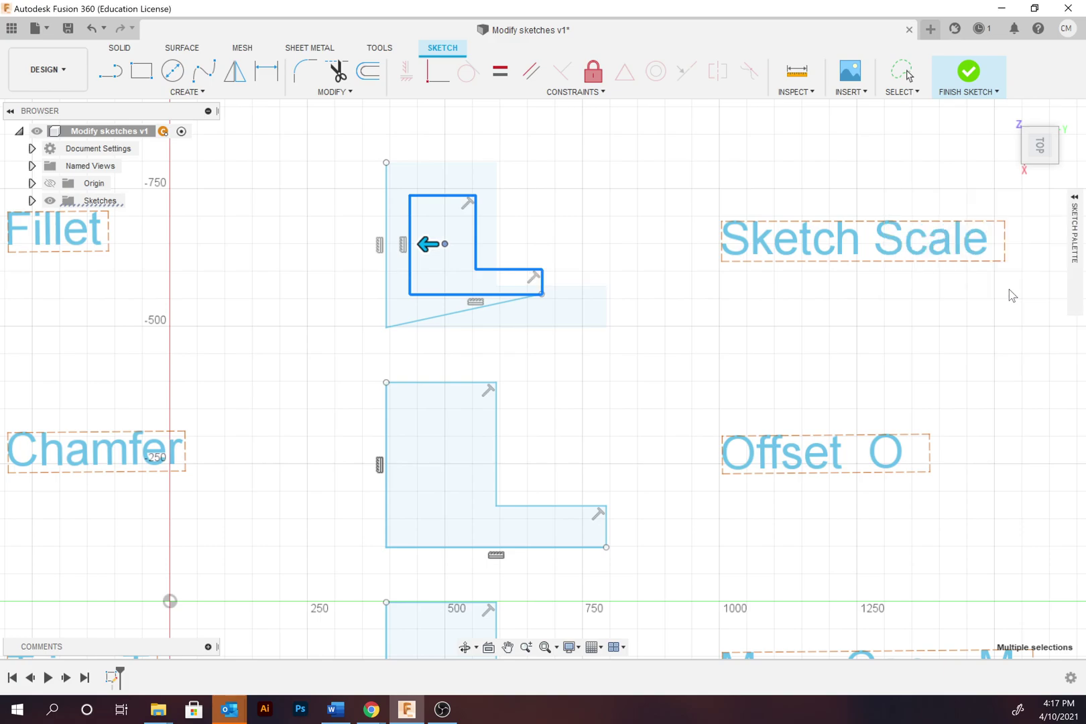
{"action": "left_click", "coordinate": [768, 361]}
{"action": "mouse_move", "coordinate": [768, 361]}
{"action": "middle_mouse_down"}
{"action": "mouse_move", "coordinate": [768, 293]}
{"action": "mouse_move", "coordinate": [780, 274]}
{"action": "middle_mouse_up"}
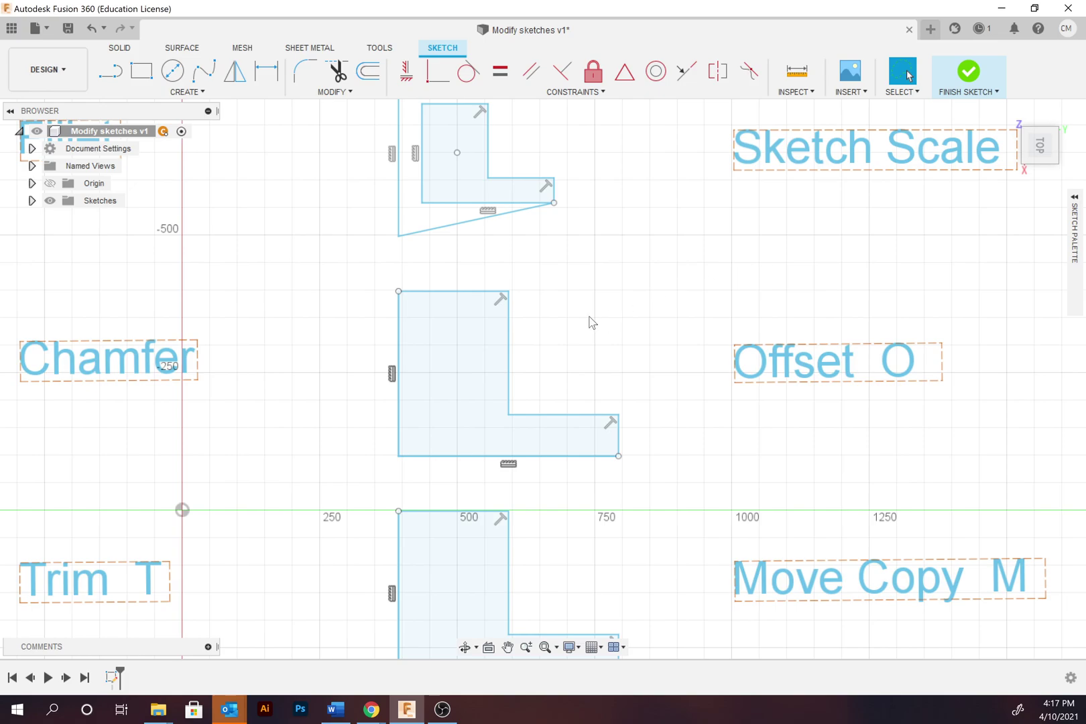
- Offset the middle L outline 21.391 mm to its inside
{"action": "left_click", "coordinate": [334, 92]}
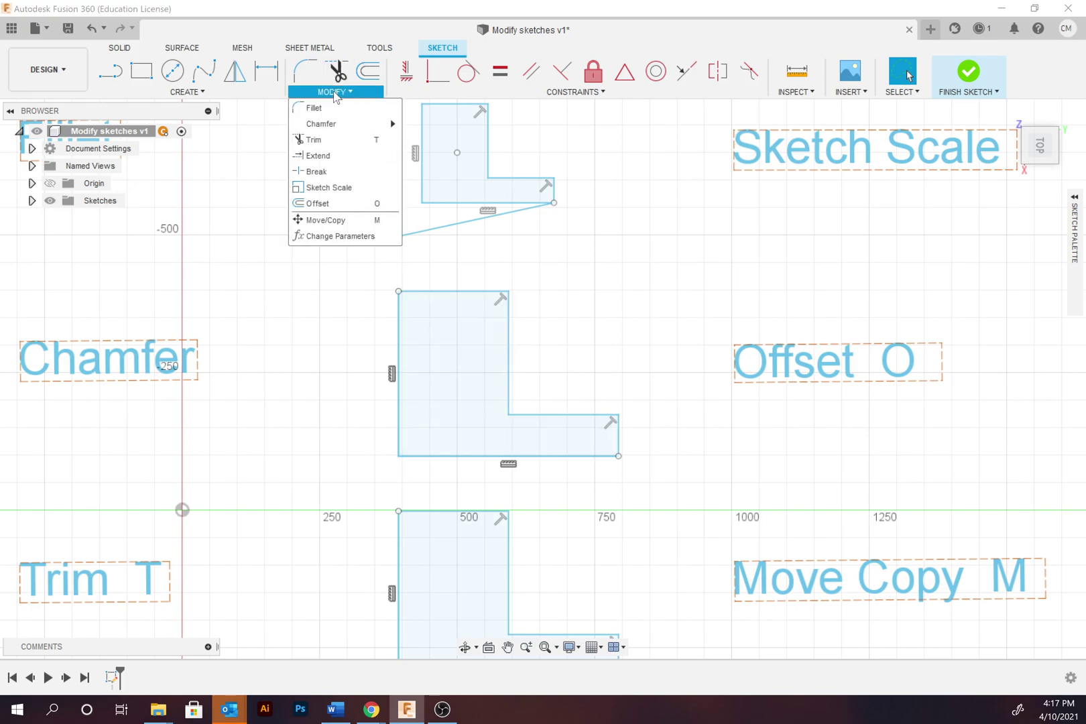
{"action": "left_click", "coordinate": [335, 204]}
{"action": "left_click", "coordinate": [435, 293]}
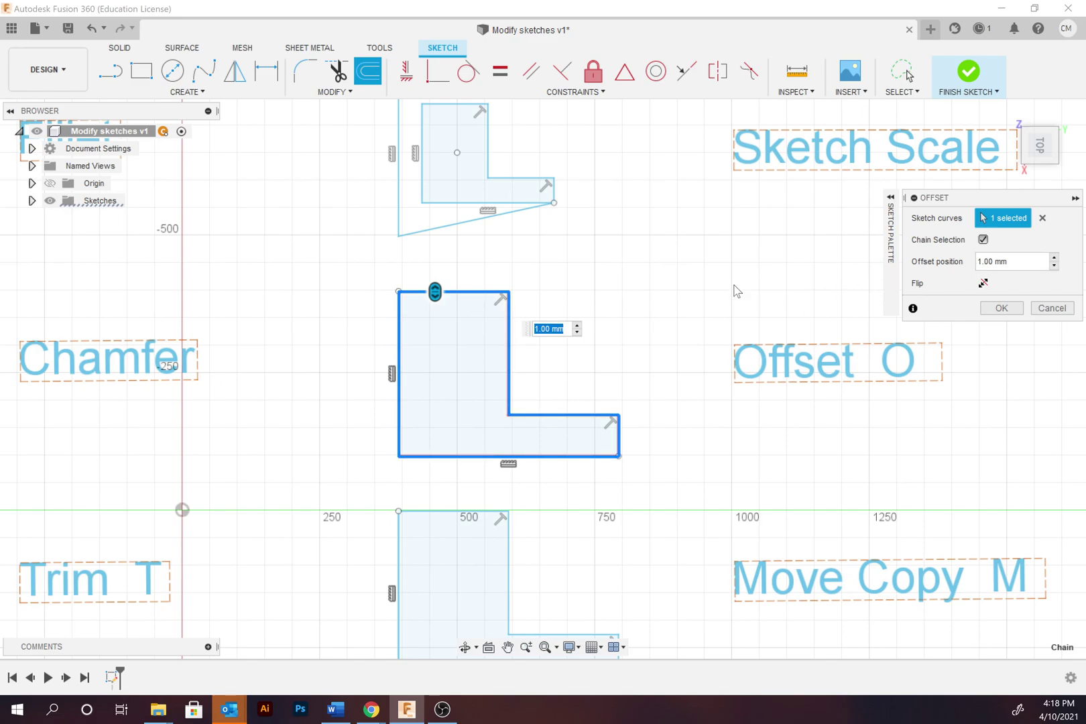
{"action": "mouse_move", "coordinate": [435, 290]}
{"action": "left_mouse_down"}
{"action": "mouse_move", "coordinate": [439, 307]}
{"action": "mouse_move", "coordinate": [440, 277]}
{"action": "left_mouse_up"}
{"action": "left_click", "coordinate": [983, 283]}
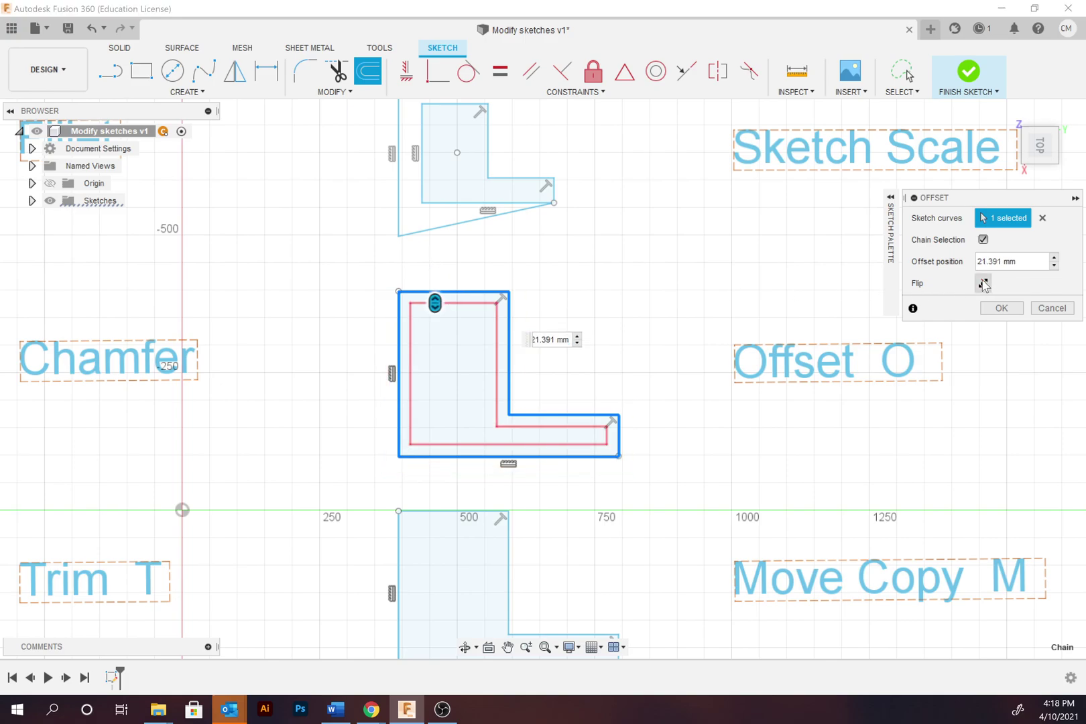
{"action": "left_click", "coordinate": [999, 308]}
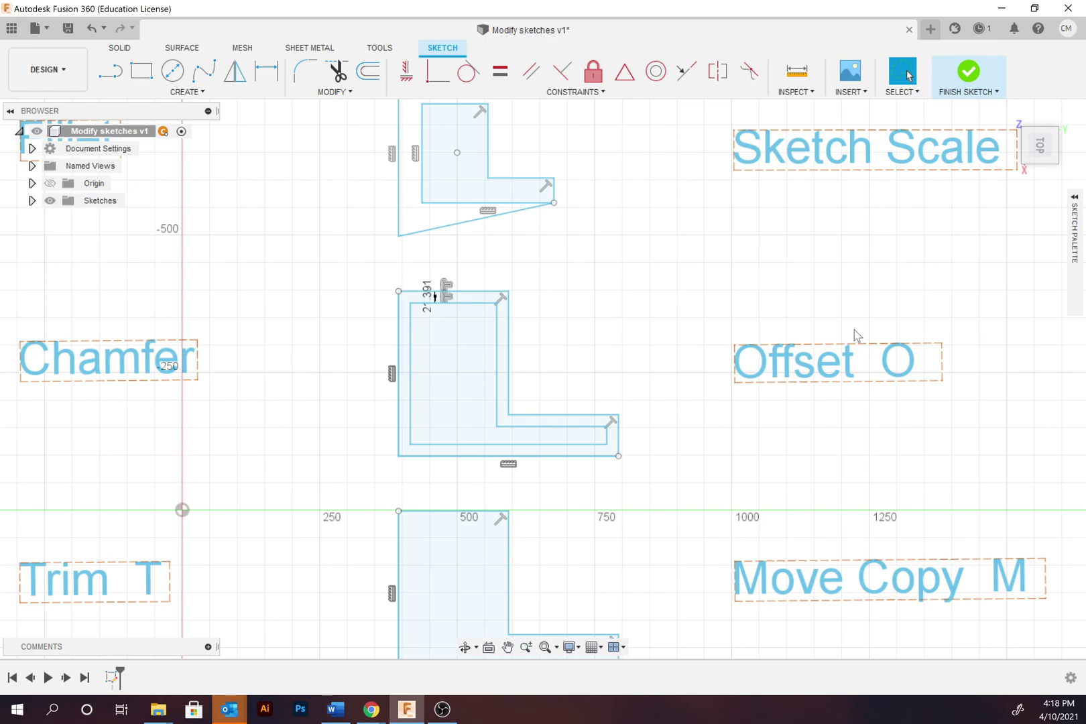
{"action": "left_click", "coordinate": [477, 388]}
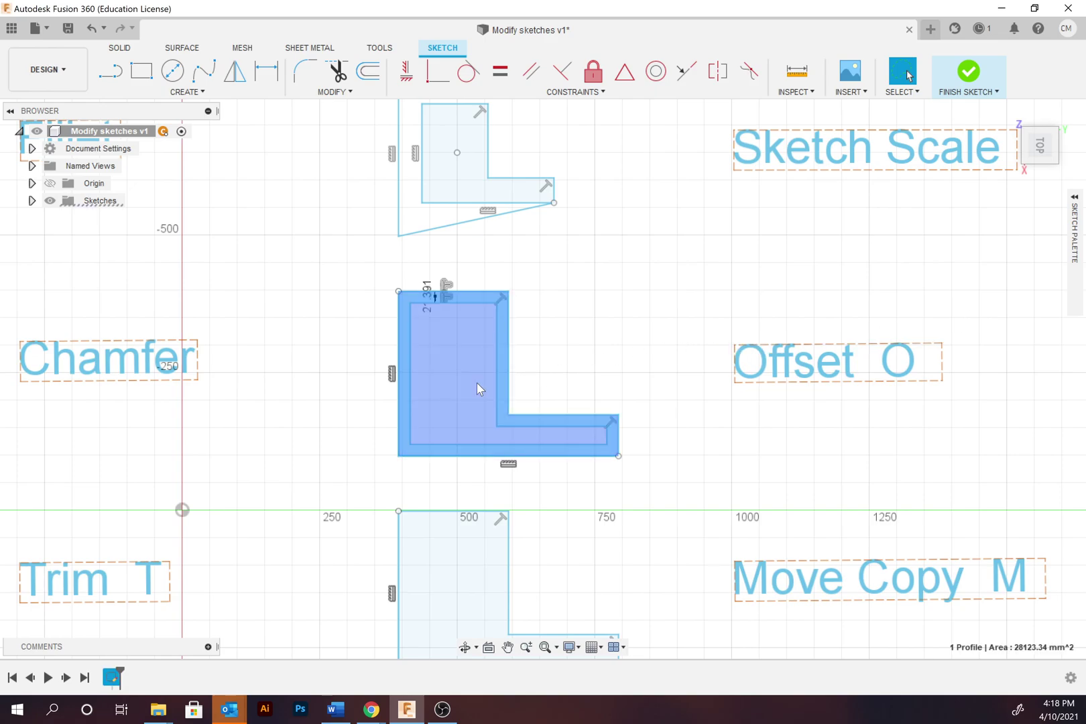
{"action": "mouse_move", "coordinate": [730, 466]}
{"action": "middle_mouse_down"}
{"action": "mouse_move", "coordinate": [674, 273]}
{"action": "mouse_move", "coordinate": [672, 214]}
{"action": "middle_mouse_up"}
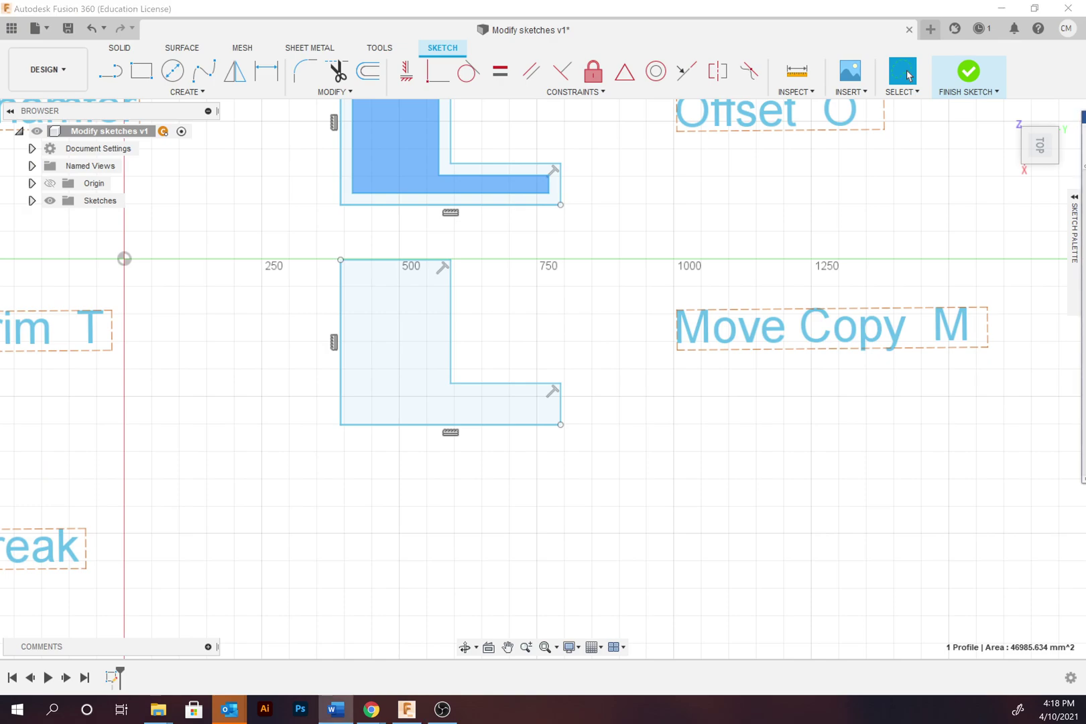
{"action": "left_click", "coordinate": [398, 354]}
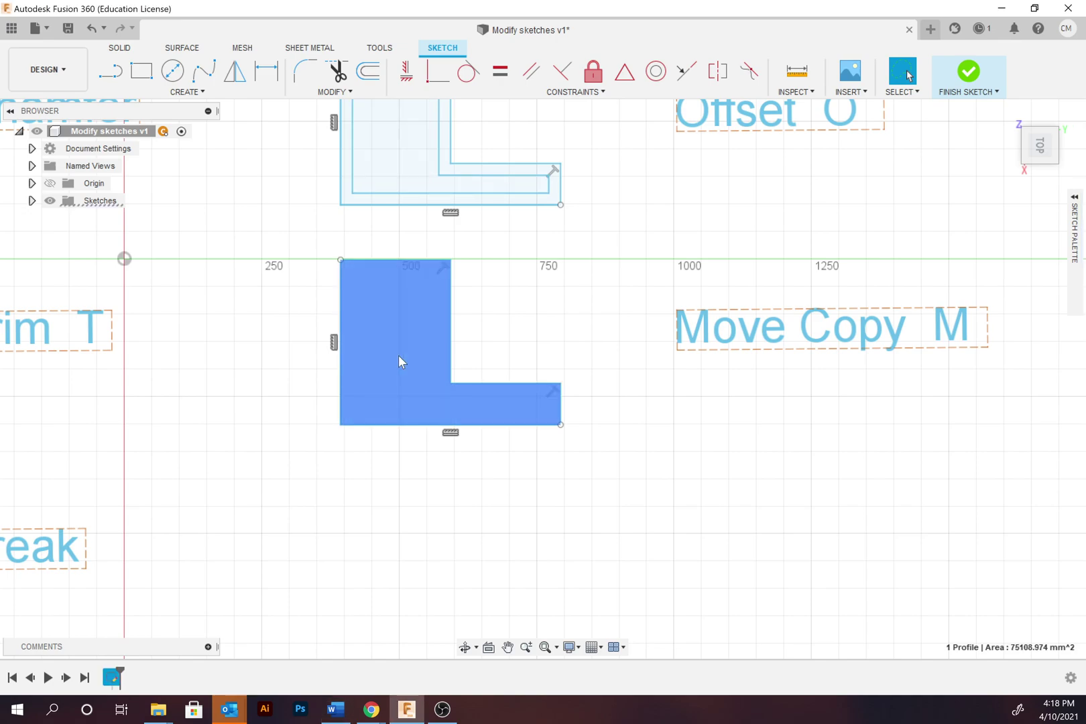
{"action": "left_click", "coordinate": [337, 93]}
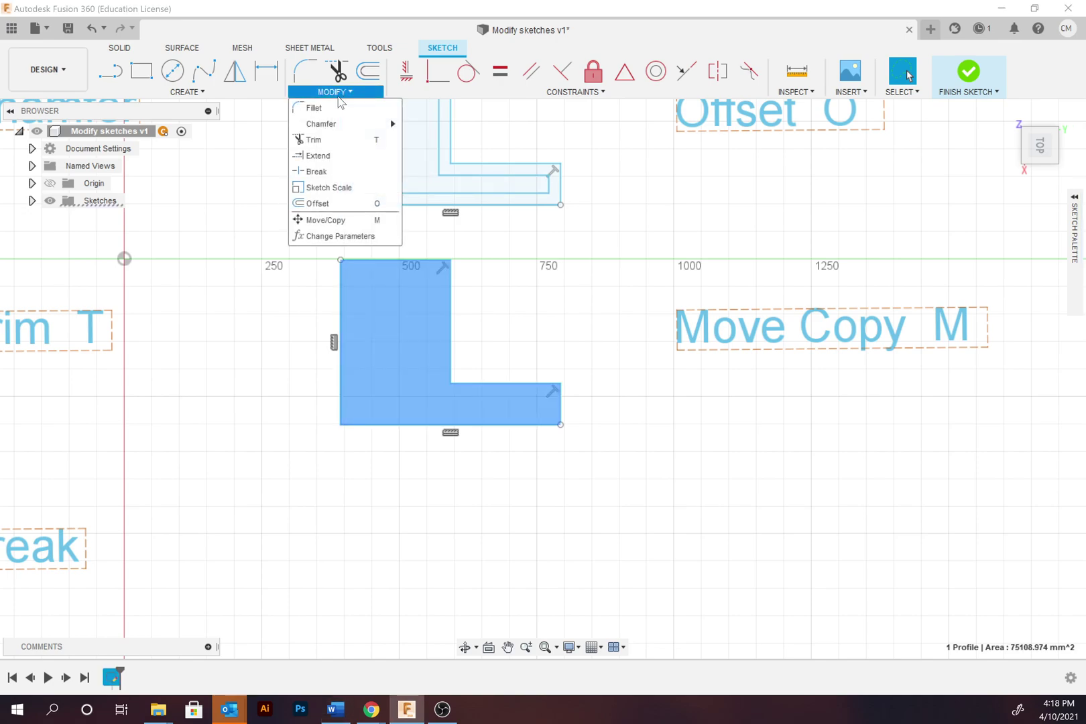
{"action": "left_click", "coordinate": [335, 220]}
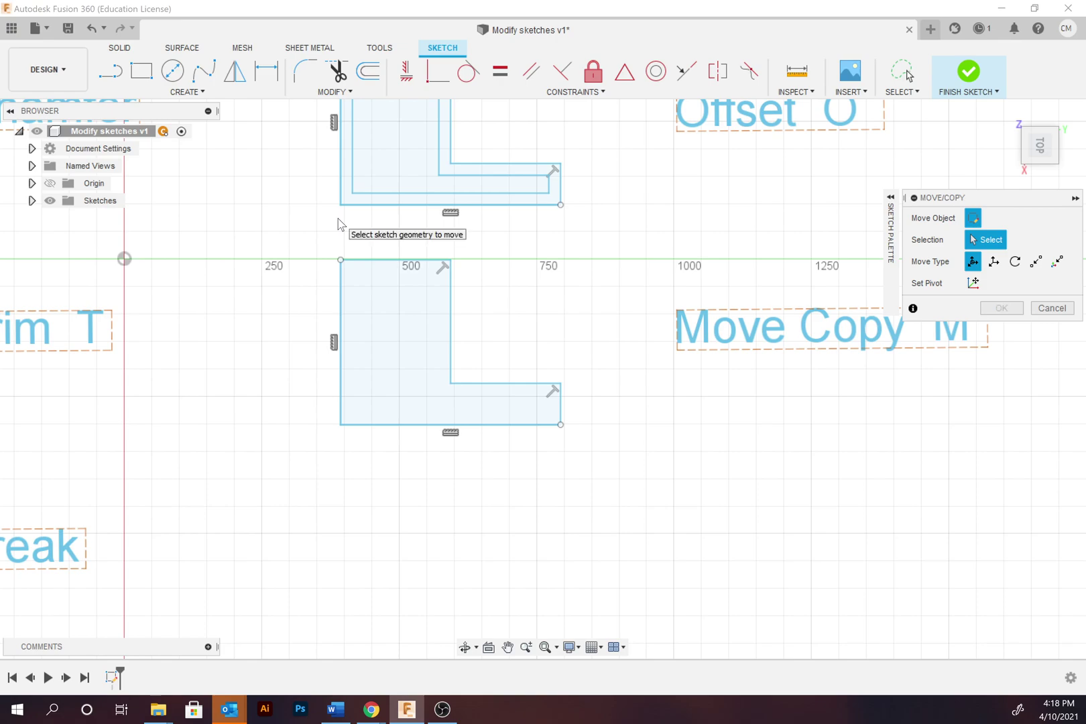
{"action": "left_click", "coordinate": [365, 268]}
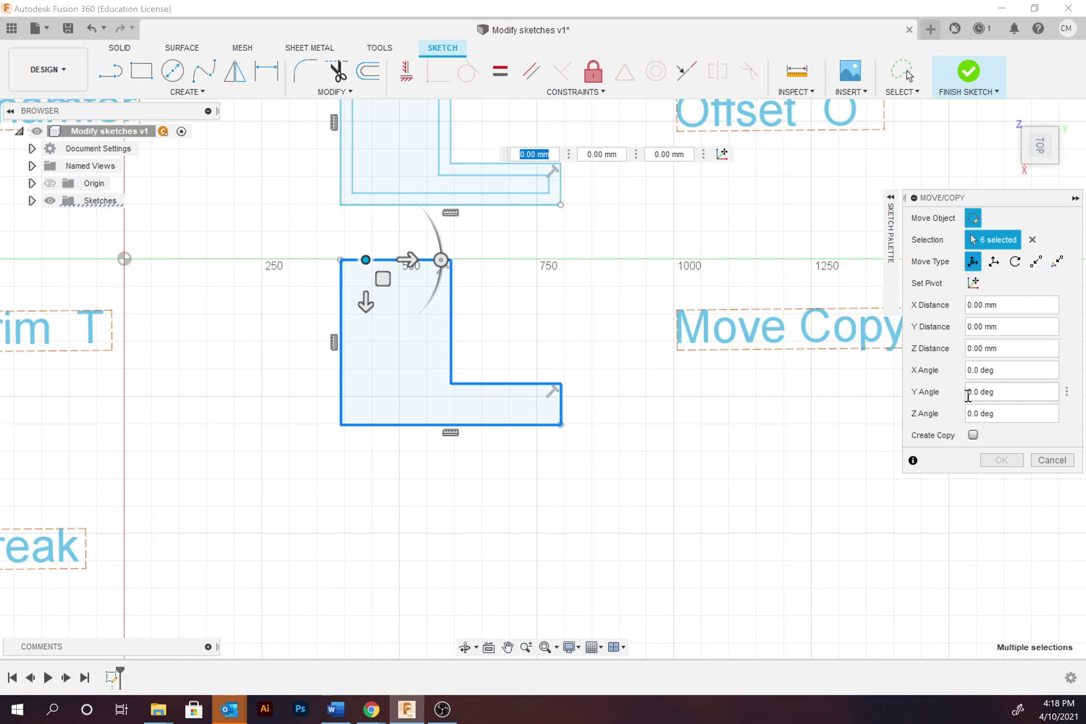
{"action": "left_click_drag", "start_coordinate": [366, 302], "coordinate": [361, 460]}
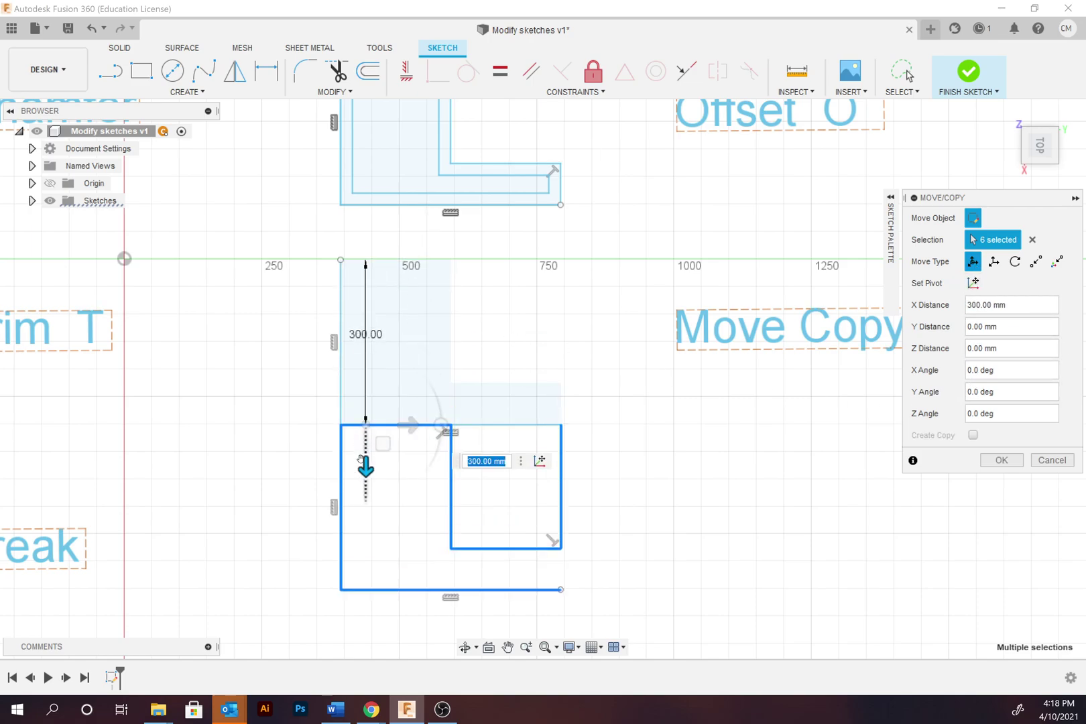
{"action": "left_click_drag", "start_coordinate": [409, 425], "coordinate": [594, 423]}
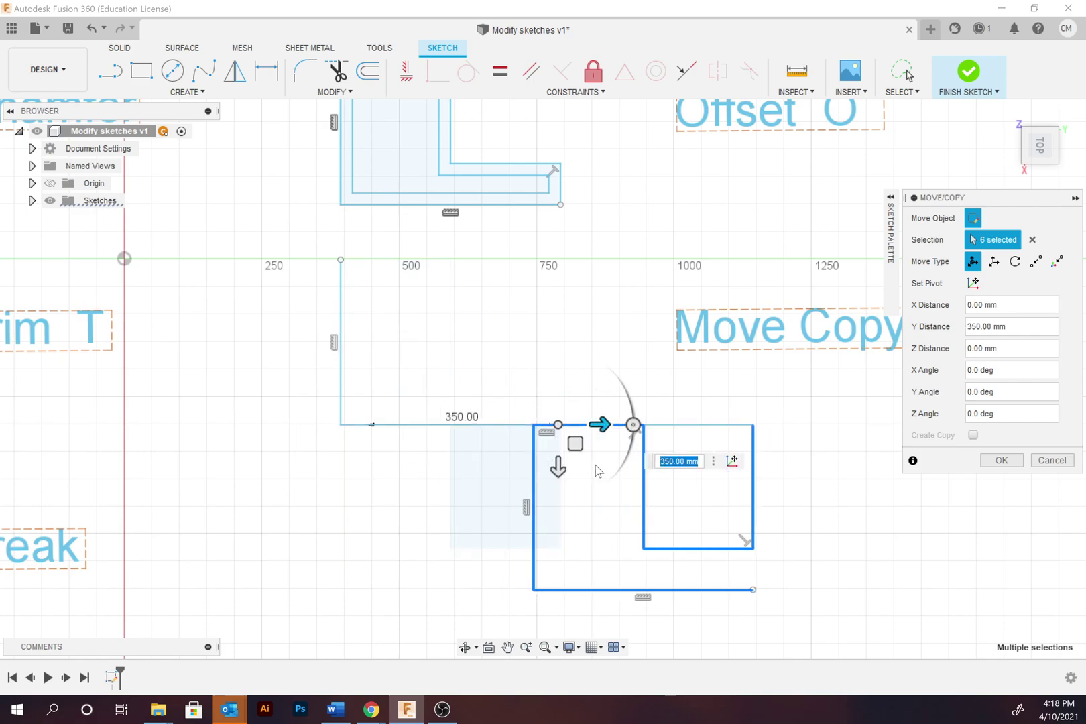
{"action": "left_click", "coordinate": [1054, 460]}
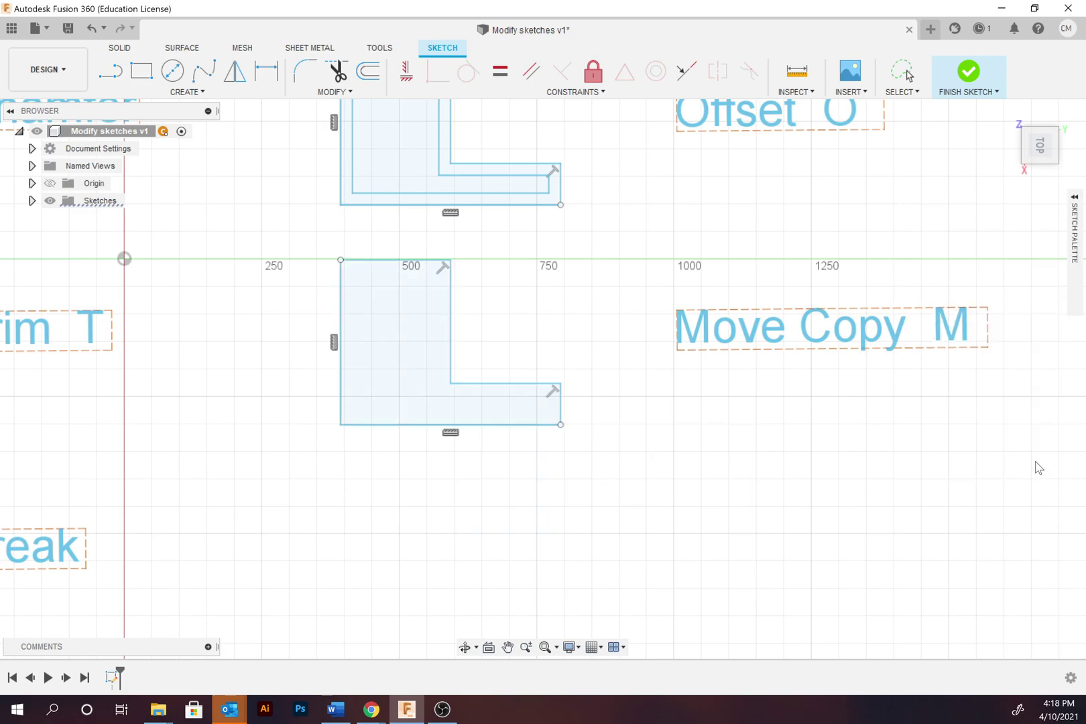
- Copy the lower L with Move/Copy, placing the duplicate 450 mm right and 350 mm down
{"action": "left_click", "coordinate": [317, 92]}
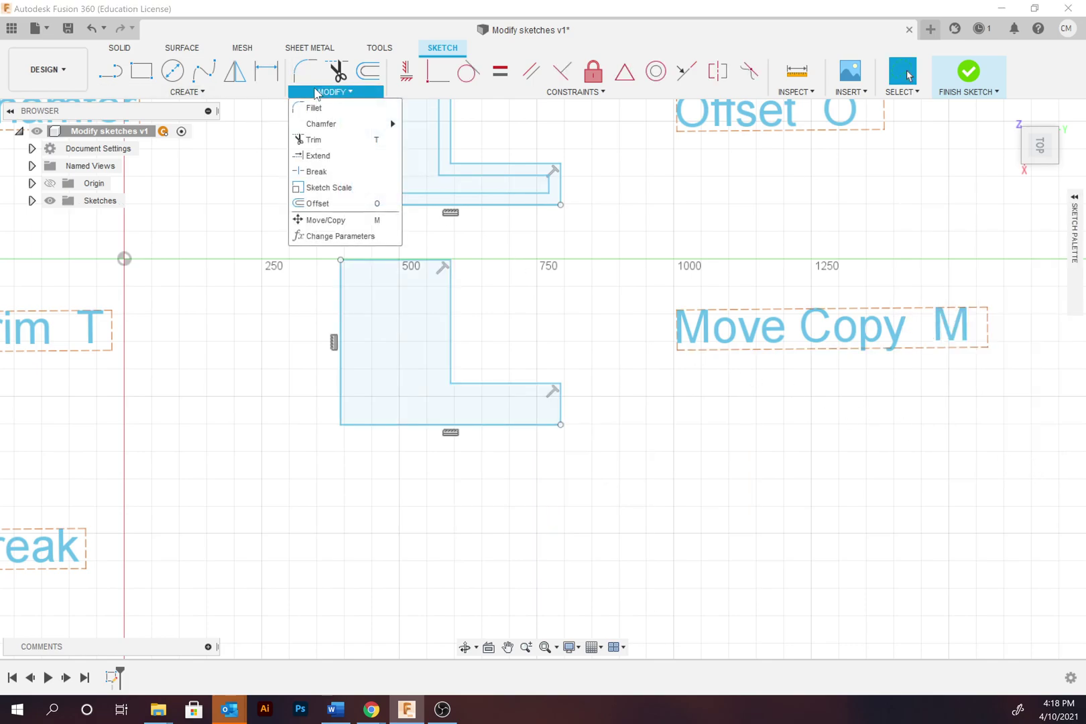
{"action": "left_click", "coordinate": [327, 223]}
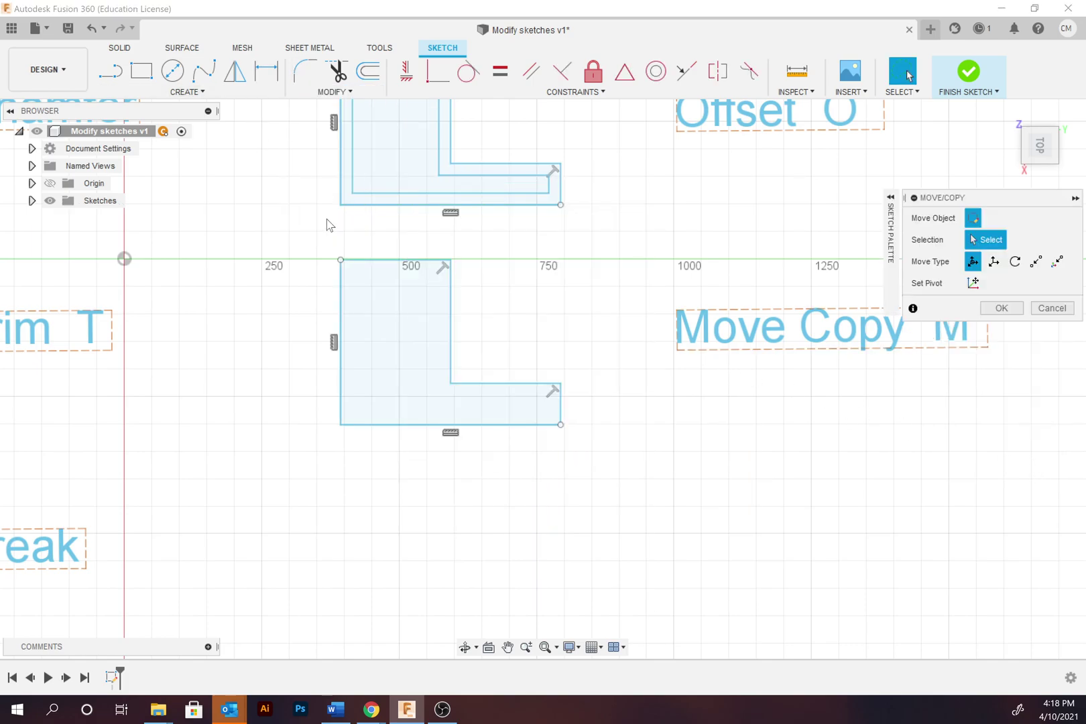
{"action": "double_click", "coordinate": [450, 328]}
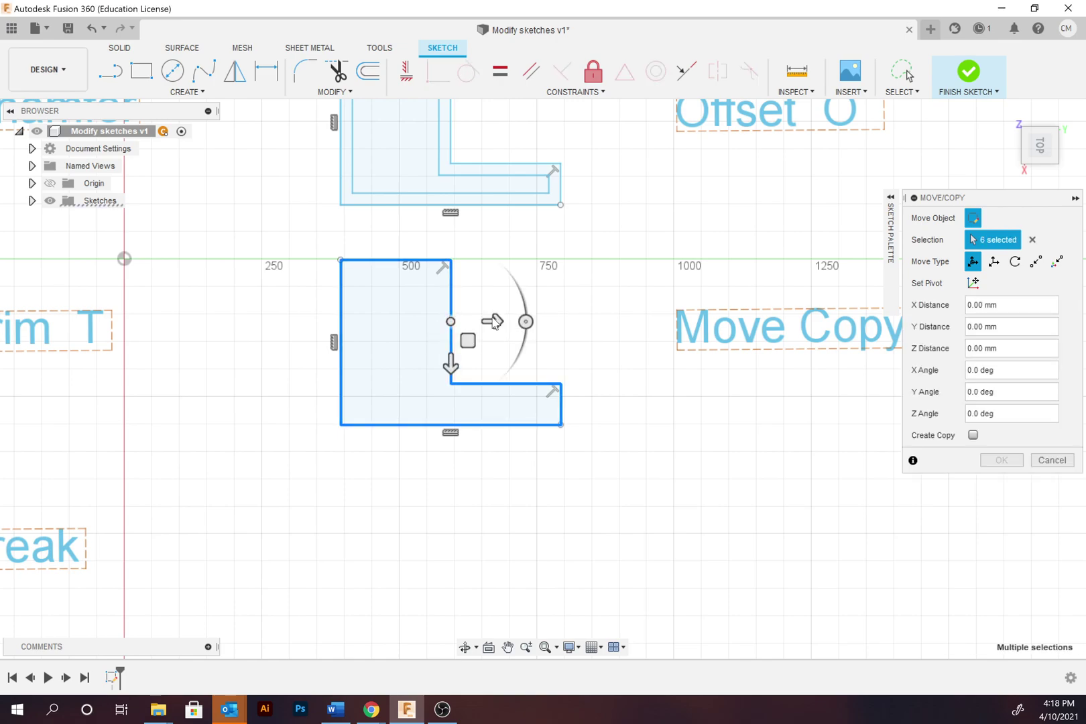
{"action": "left_click", "coordinate": [973, 435]}
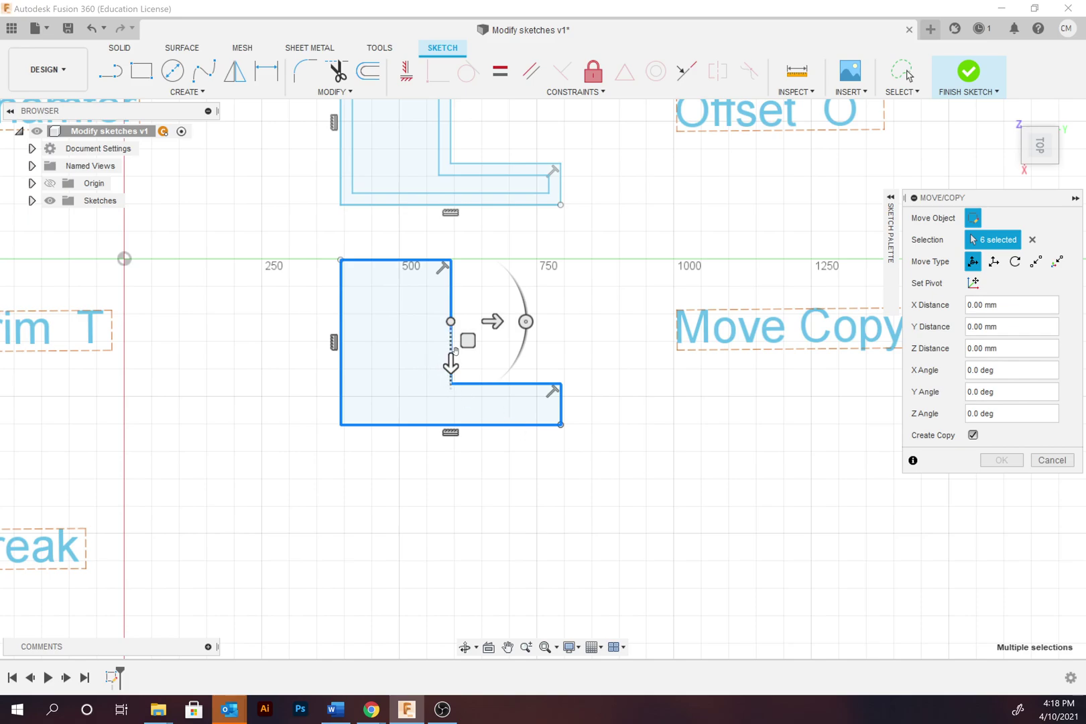
{"action": "mouse_move", "coordinate": [454, 352]}
{"action": "left_mouse_down"}
{"action": "mouse_move", "coordinate": [454, 543]}
{"action": "mouse_move", "coordinate": [740, 514]}
{"action": "left_mouse_up"}
{"action": "left_click", "coordinate": [996, 461]}
{"action": "scroll", "coordinate": [723, 411], "scroll_direction": "up", "scroll_amount": 3}
{"action": "scroll", "coordinate": [723, 414], "scroll_direction": "down", "scroll_amount": 4}
{"action": "scroll", "coordinate": [712, 417], "scroll_direction": "down", "scroll_amount": 5}
{"action": "mouse_move", "coordinate": [538, 395]}
{"action": "middle_mouse_down"}
{"action": "mouse_move", "coordinate": [662, 427]}
{"action": "mouse_move", "coordinate": [618, 389]}
{"action": "middle_mouse_up"}
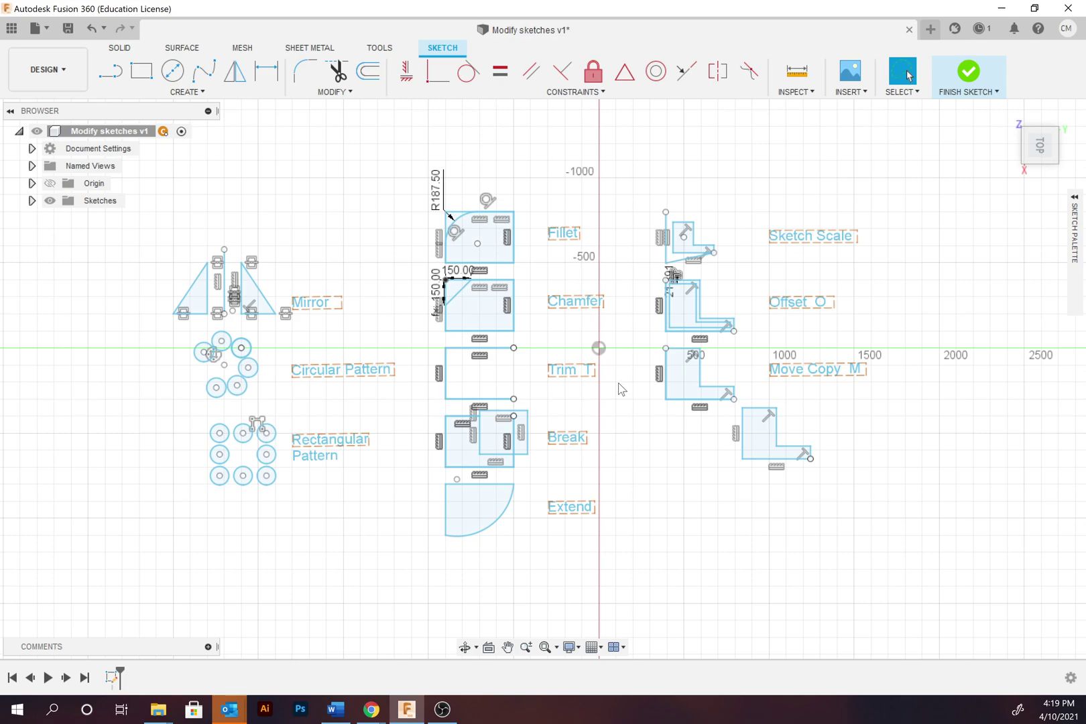